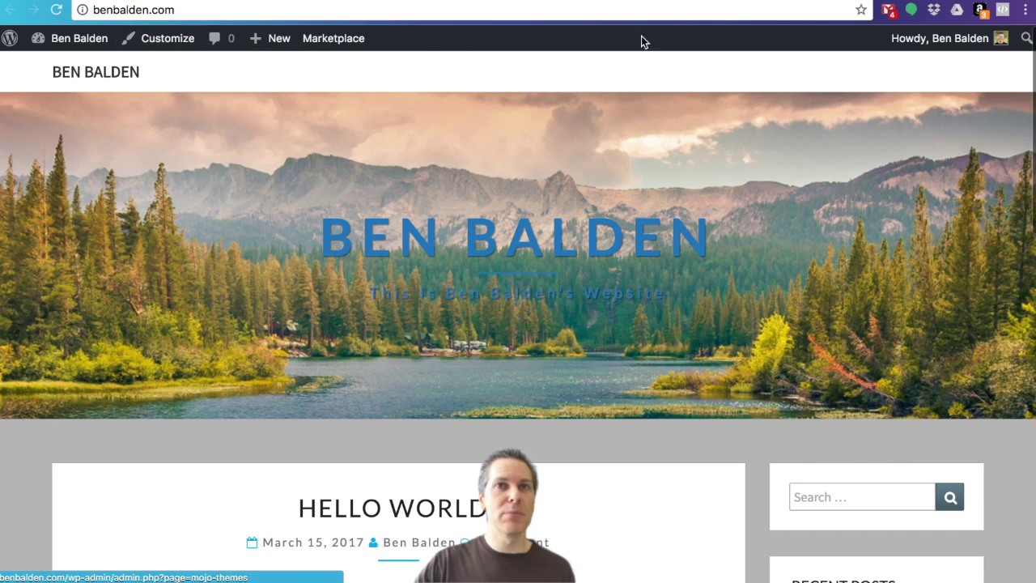
Go from the live site's admin bar to the WordPress admin dashboard.
mouse_move(980, 39)
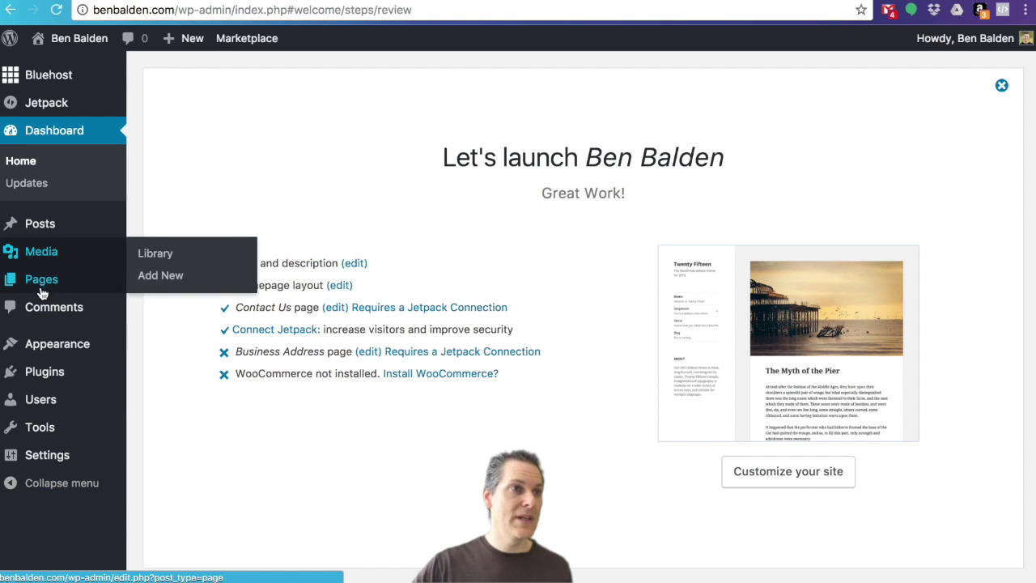
Open the All Posts list from the Posts menu in the admin sidebar.
mouse_move(34, 234)
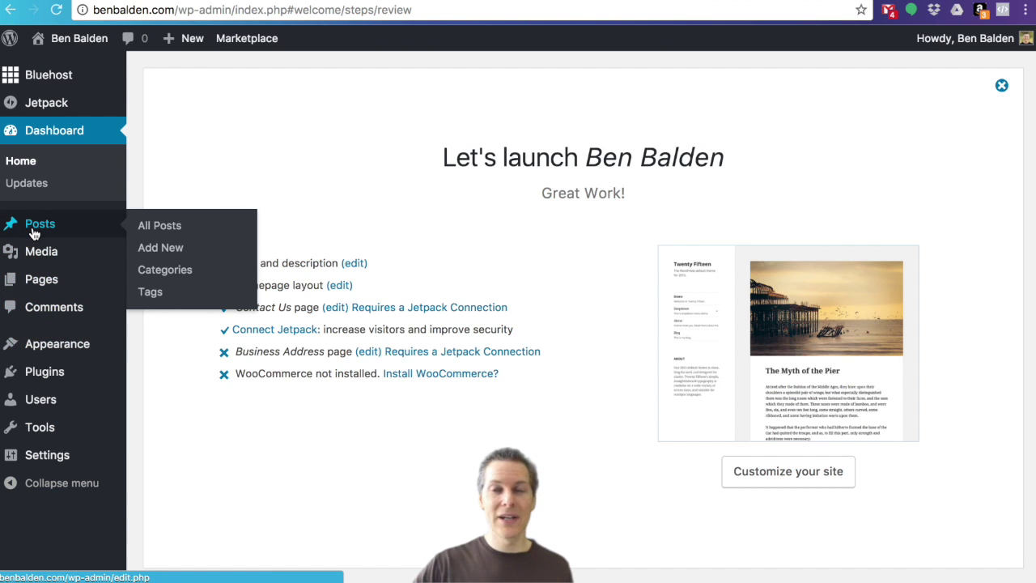
left_click(34, 233)
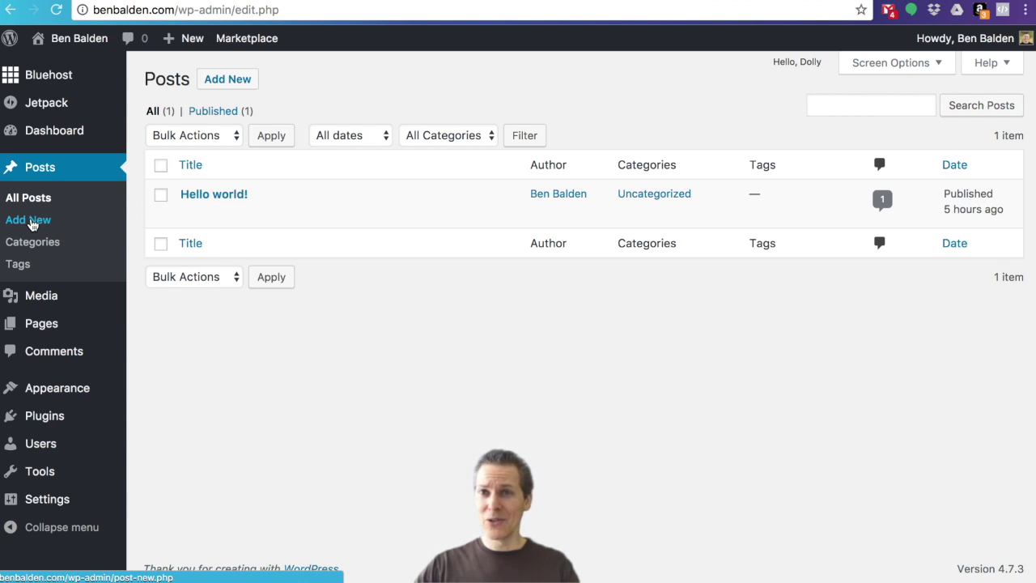
Start a new post titled 'My First Post' and let it auto-save as a draft.
left_click(232, 81)
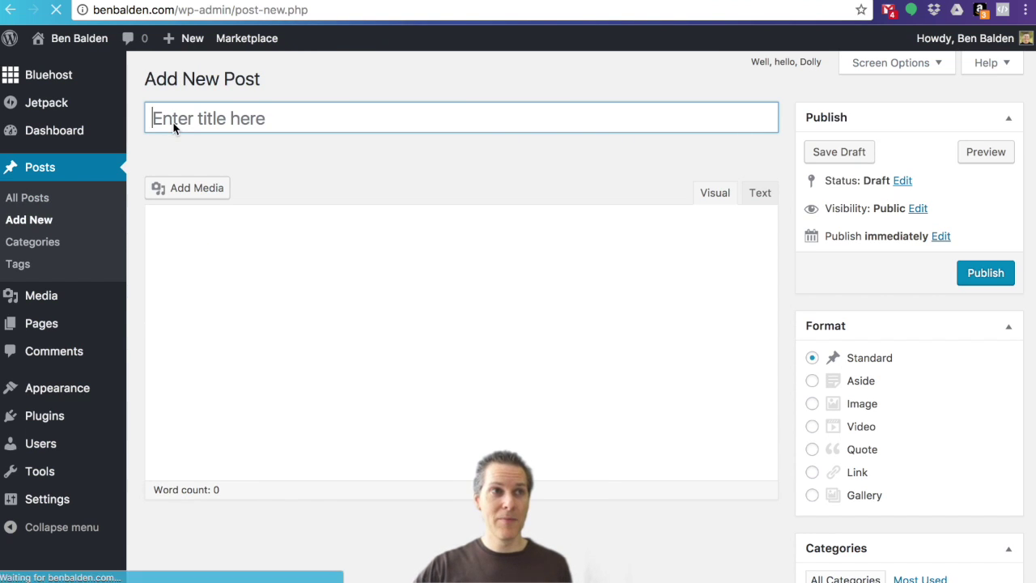
left_click(173, 122)
type("My")
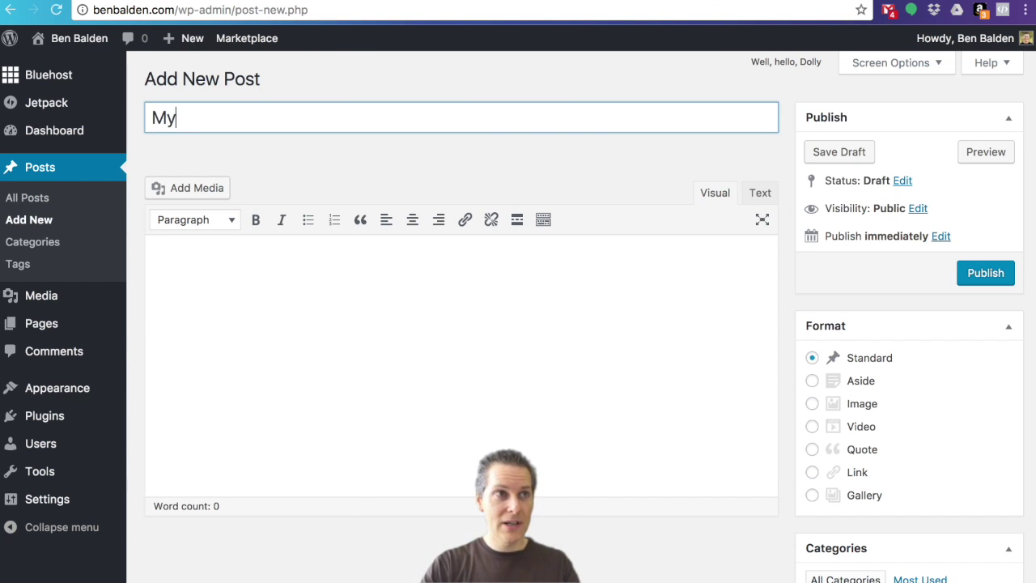
type(" Fir")
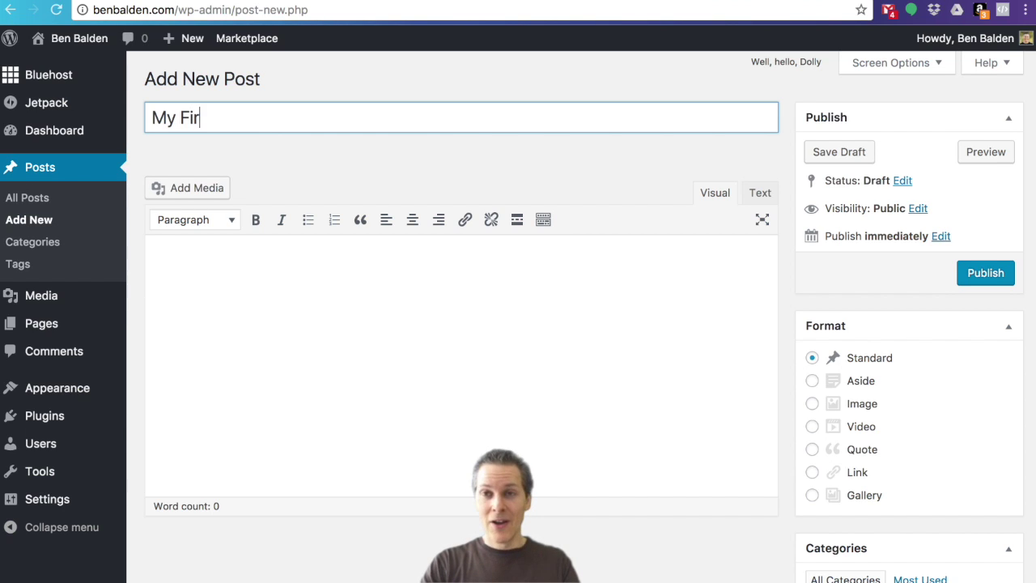
type("st F")
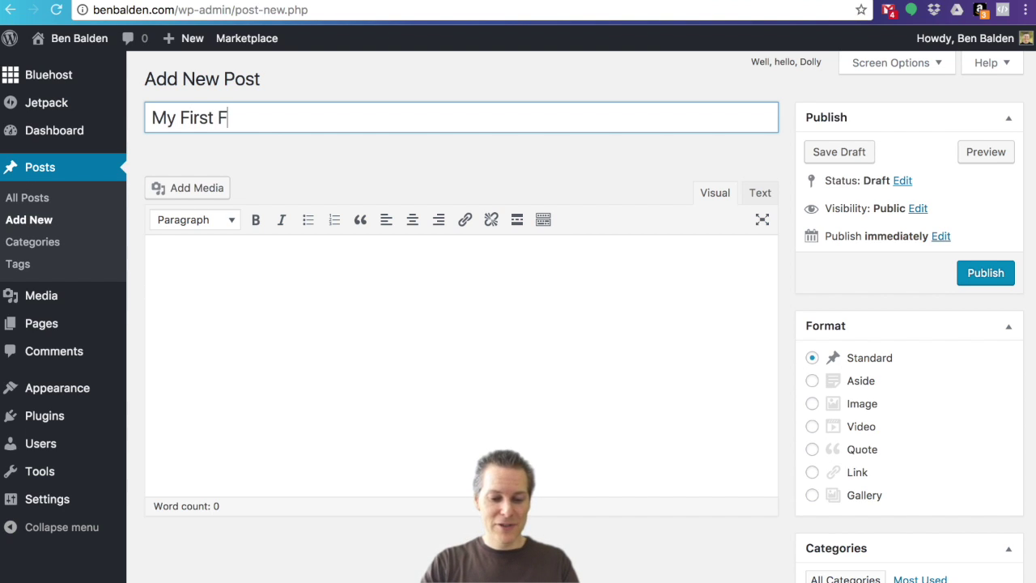
key("BackSpace")
type("Post")
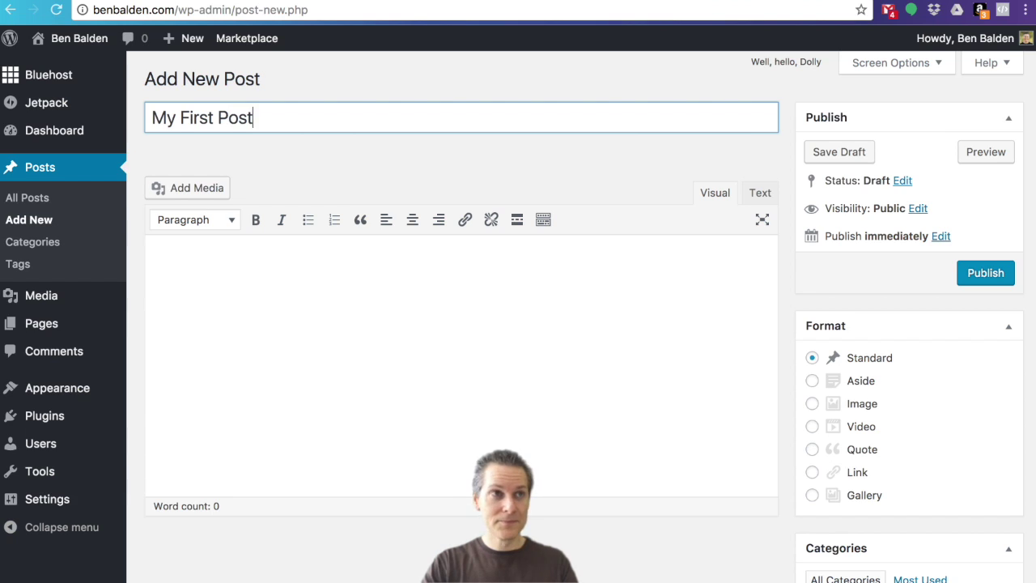
left_click(326, 280)
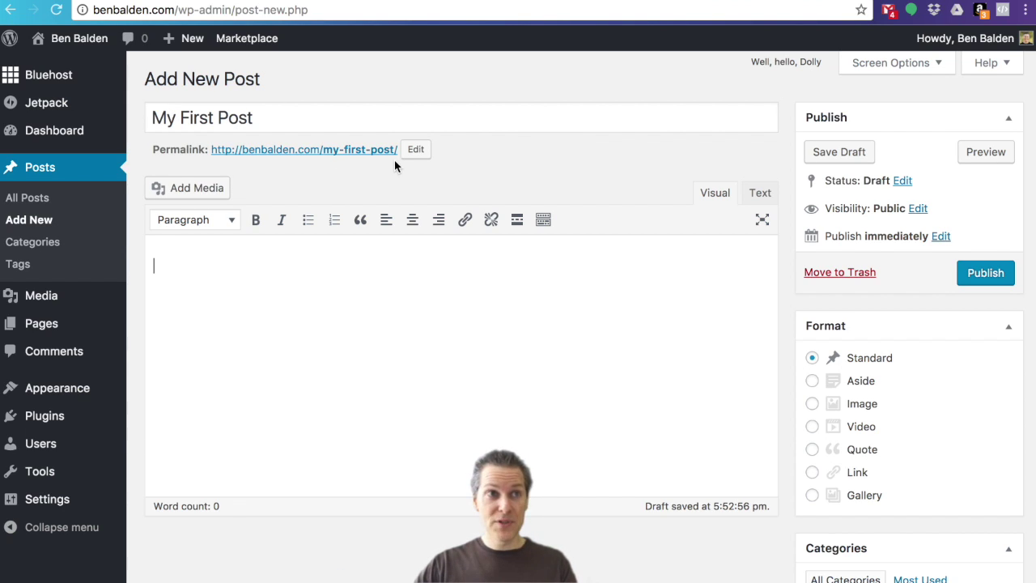
Shorten the permalink slug from my-first-post to post and confirm it.
left_click(416, 149)
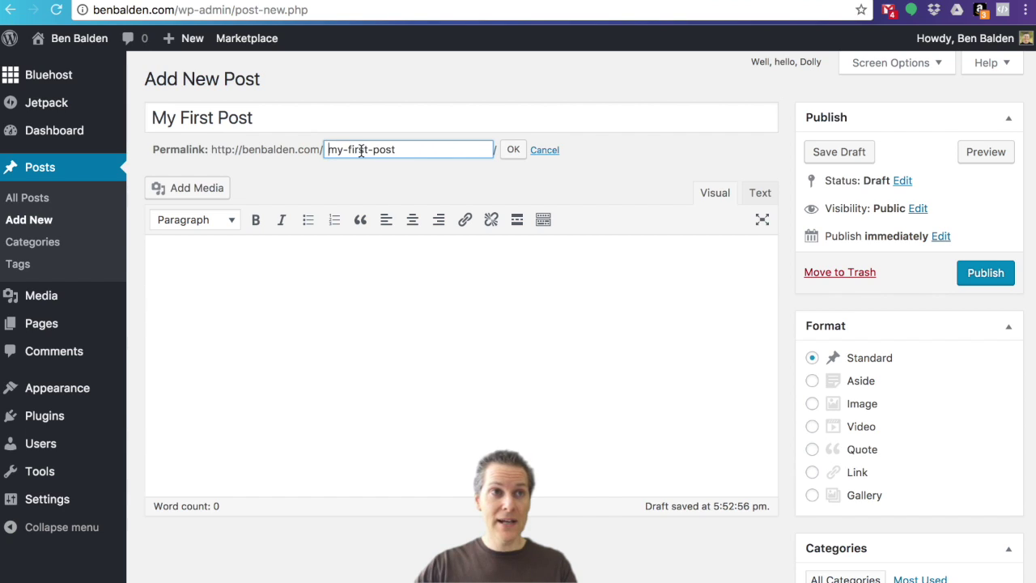
left_click_drag(350, 149, 290, 149)
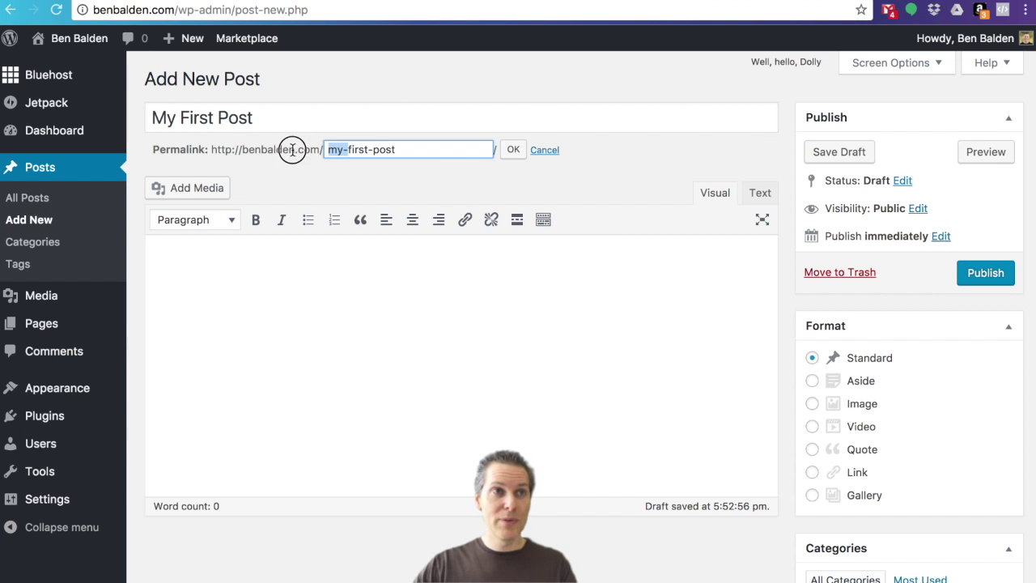
key("BackSpace")
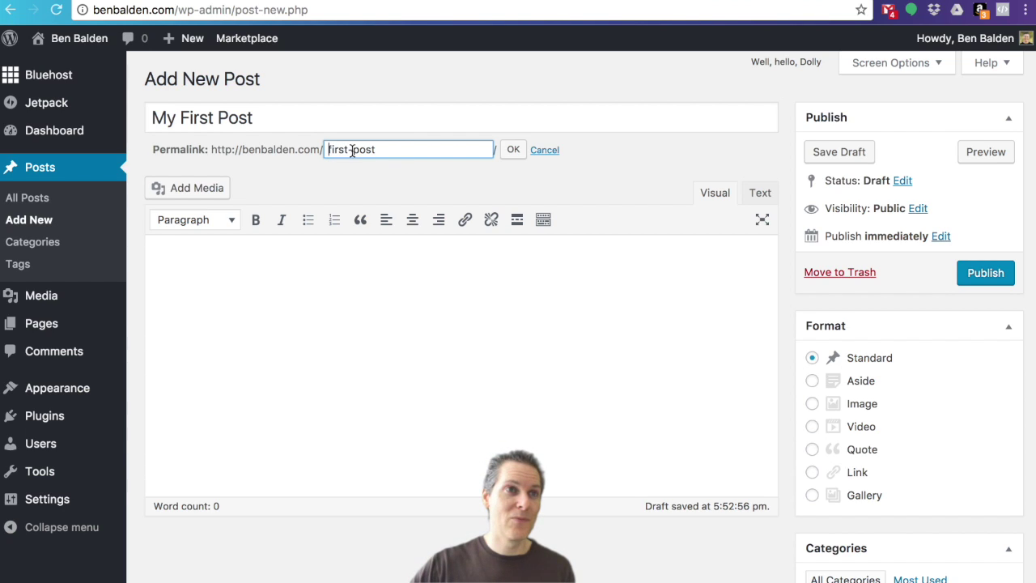
left_click_drag(353, 150, 318, 149)
key("BackSpace")
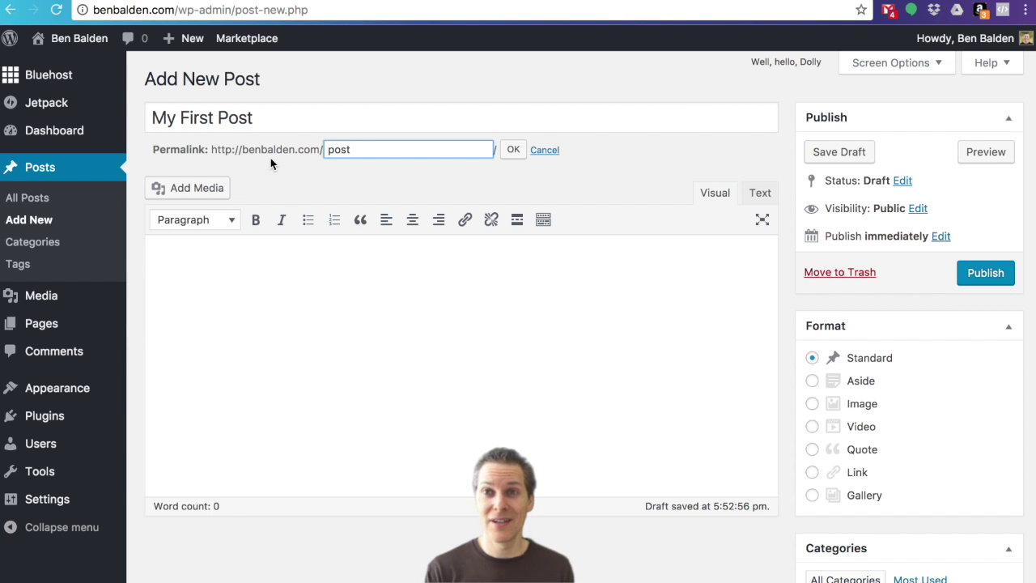
left_click(514, 149)
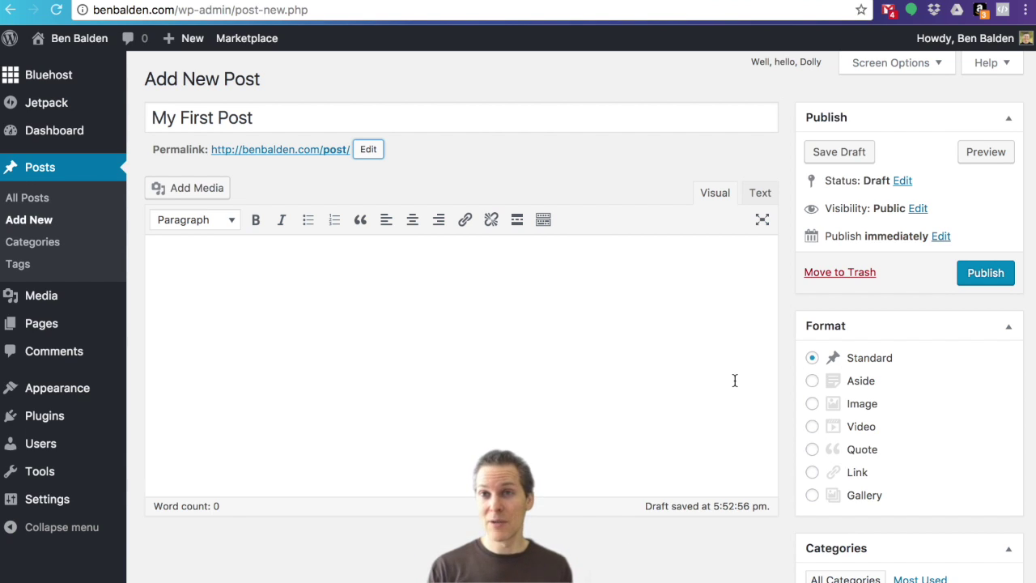
Show the second row of formatting tools in the post editor toolbar.
left_click(478, 343)
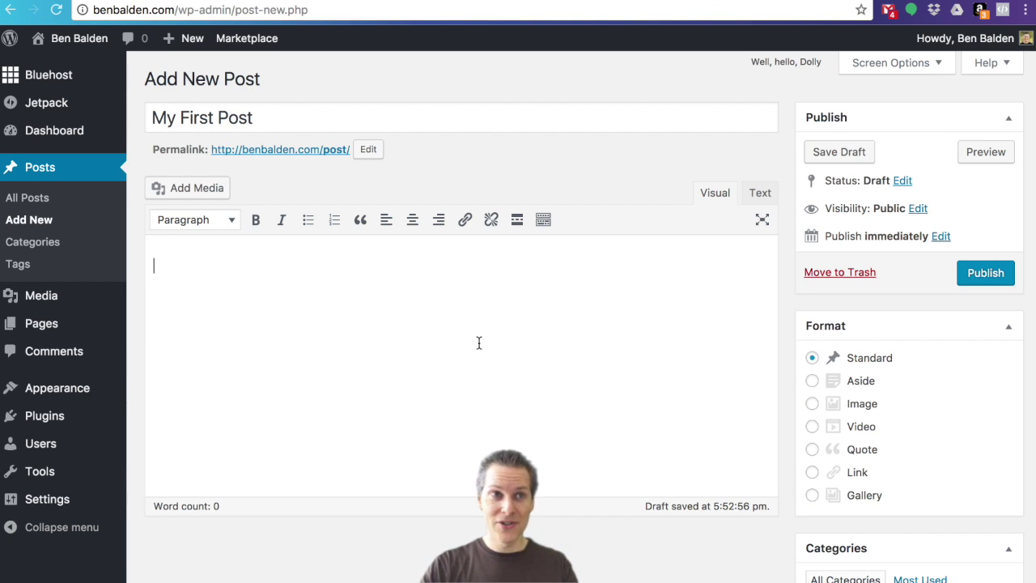
left_click(543, 219)
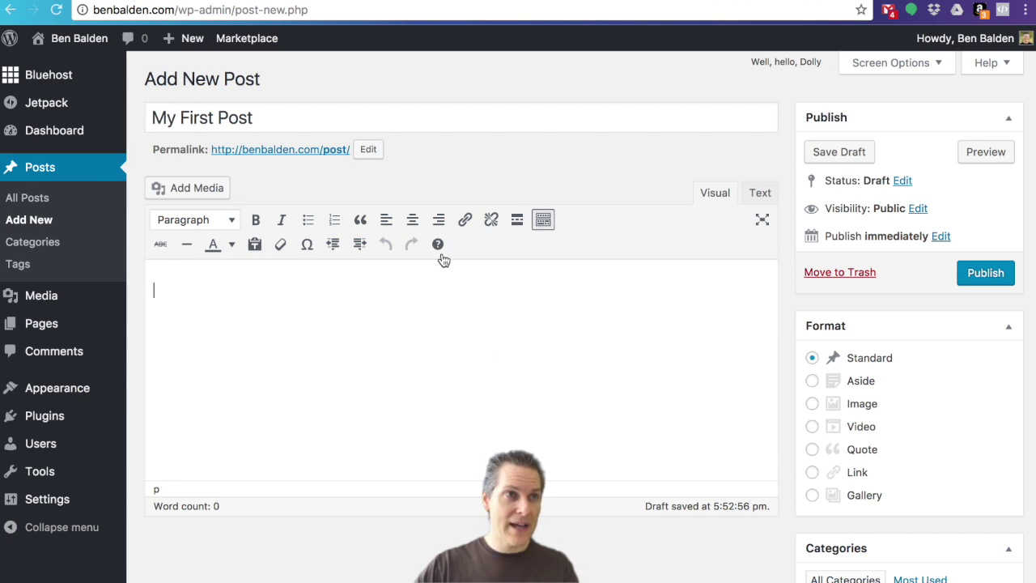
left_click(544, 219)
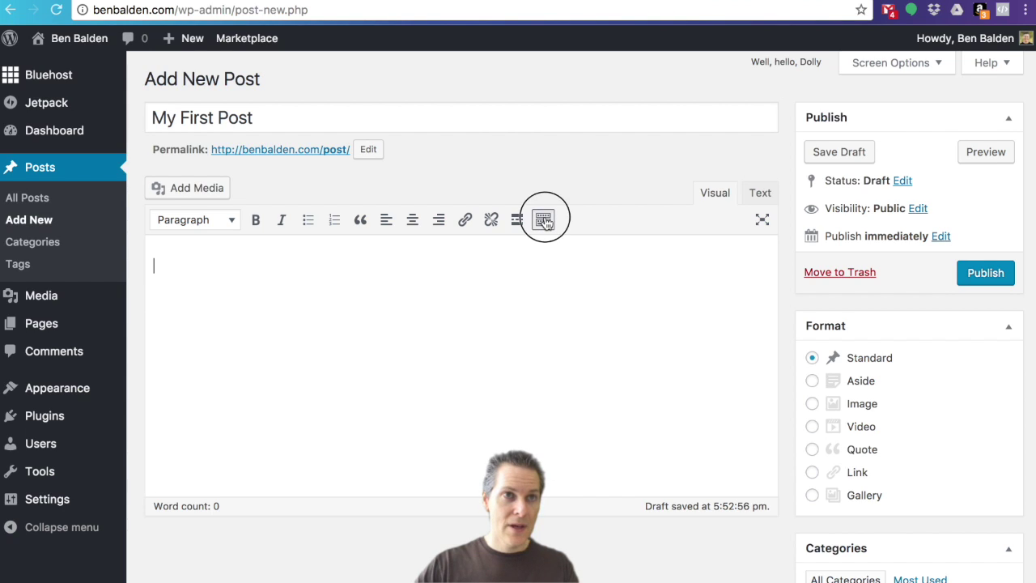
left_click(543, 219)
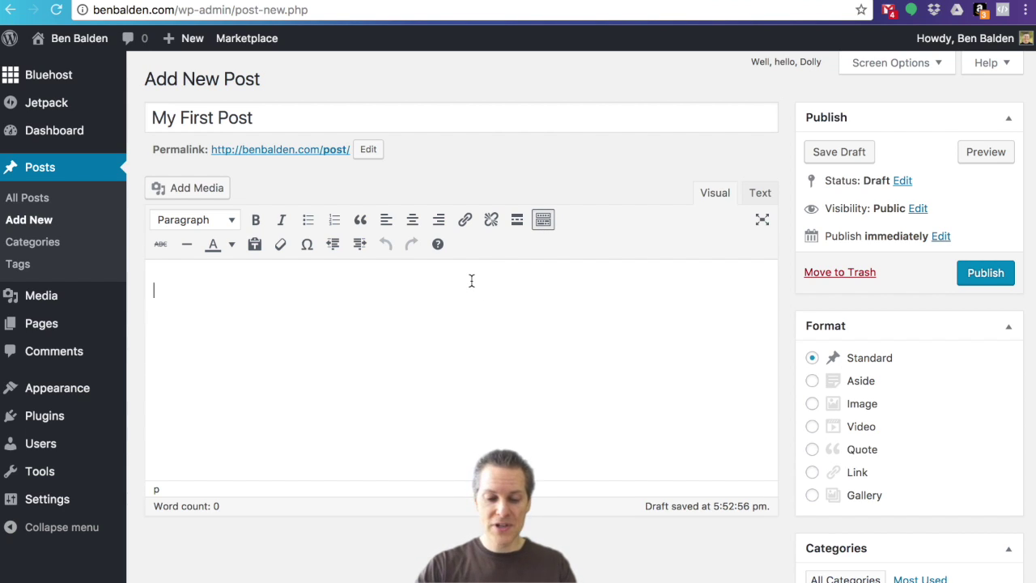
Type the body lines 'This is my first post', 'Heading', 'Body' and 'Text'.
type("This ")
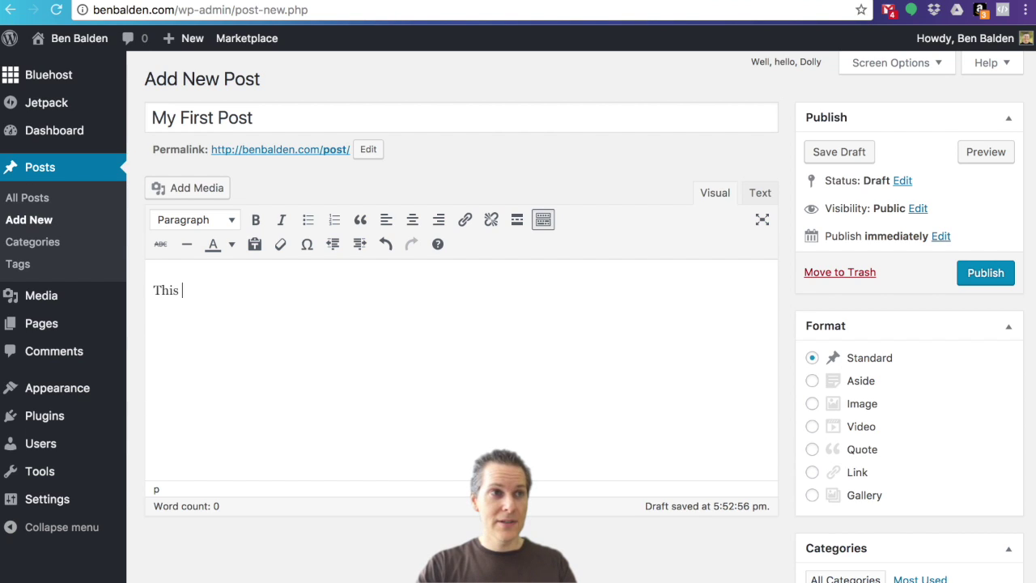
type("is my fir")
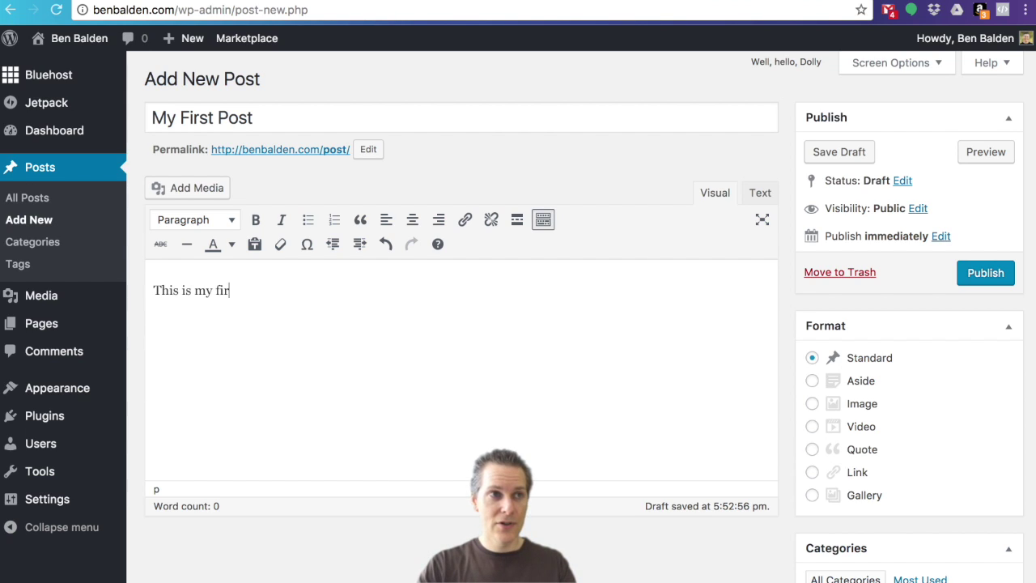
type("st post")
key("Return")
key("Return")
type("HEati")
key("BackSpace")
key("BackSpace")
key("BackSpace")
key("BackSpace")
type("eading")
key("Return")
type("Body")
key("Return")
type("Text")
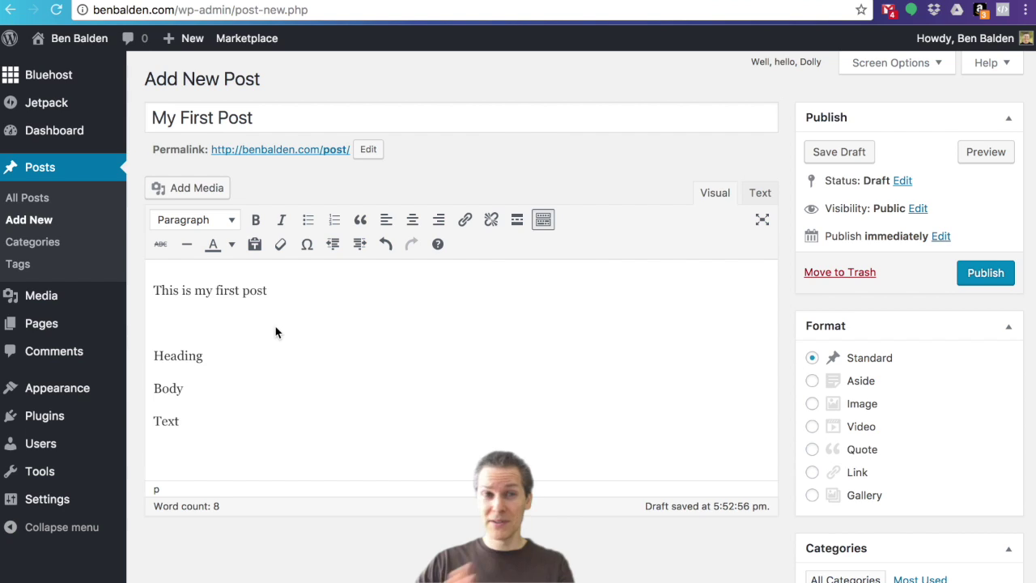
Format 'Heading' as Heading 1 and 'Body' as Heading 3, then select 'Text'.
double_click(178, 363)
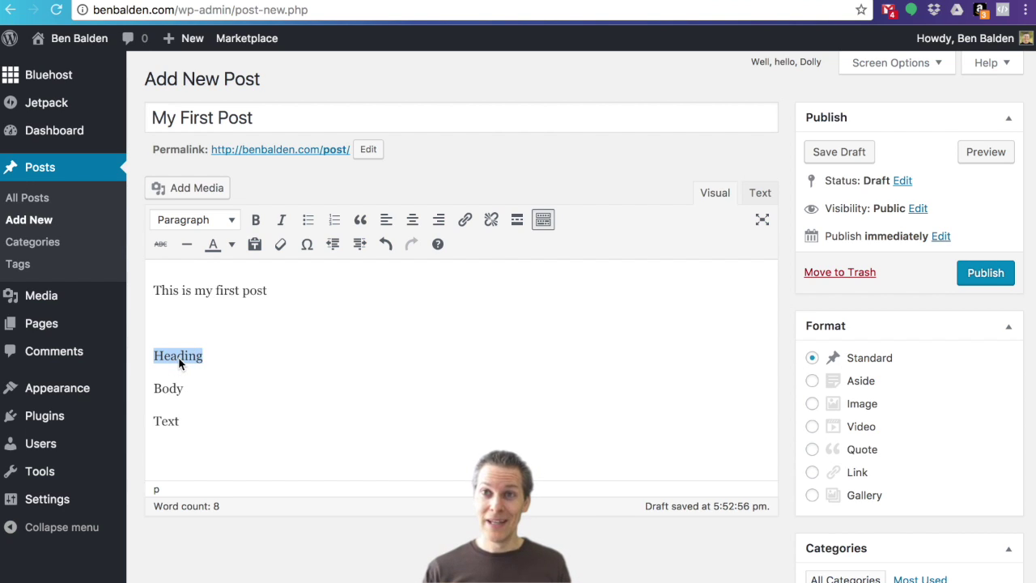
left_click(227, 222)
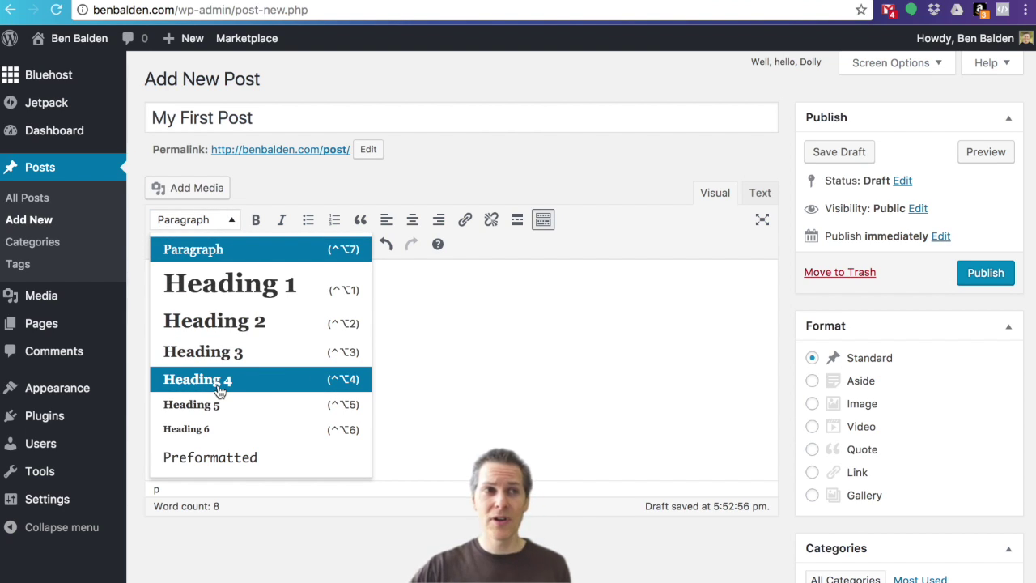
left_click(243, 285)
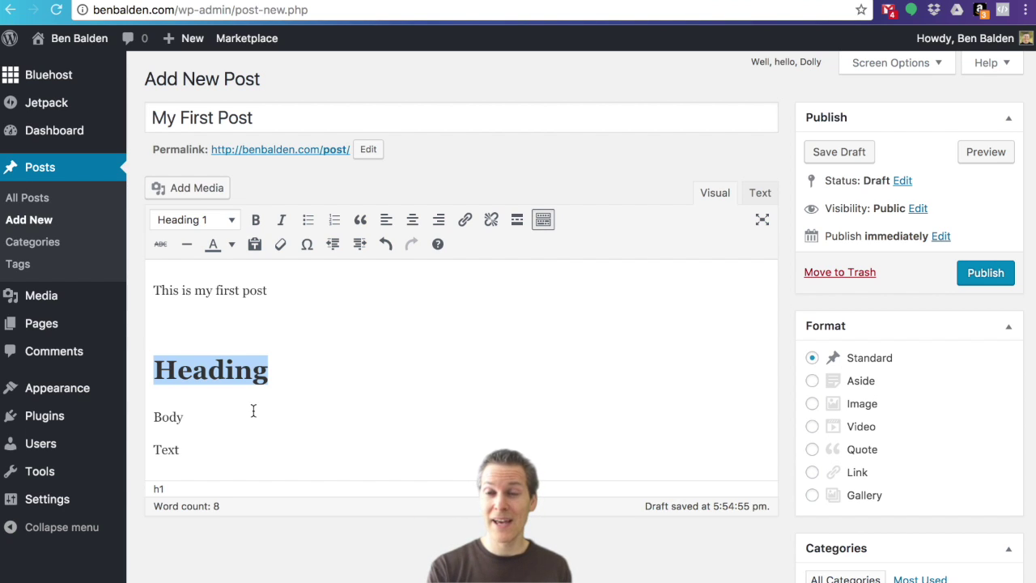
left_click(183, 417)
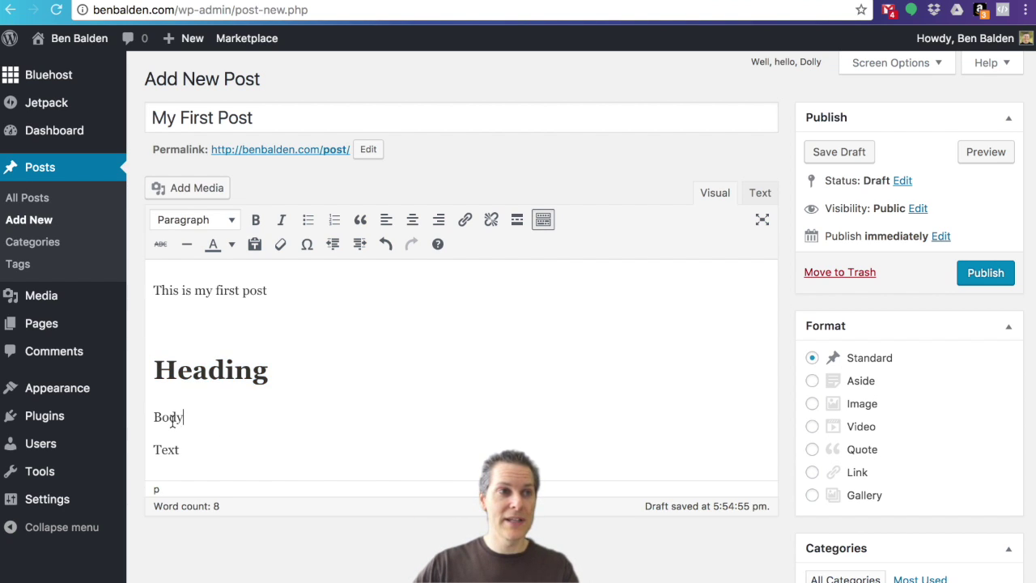
double_click(171, 421)
left_click(222, 220)
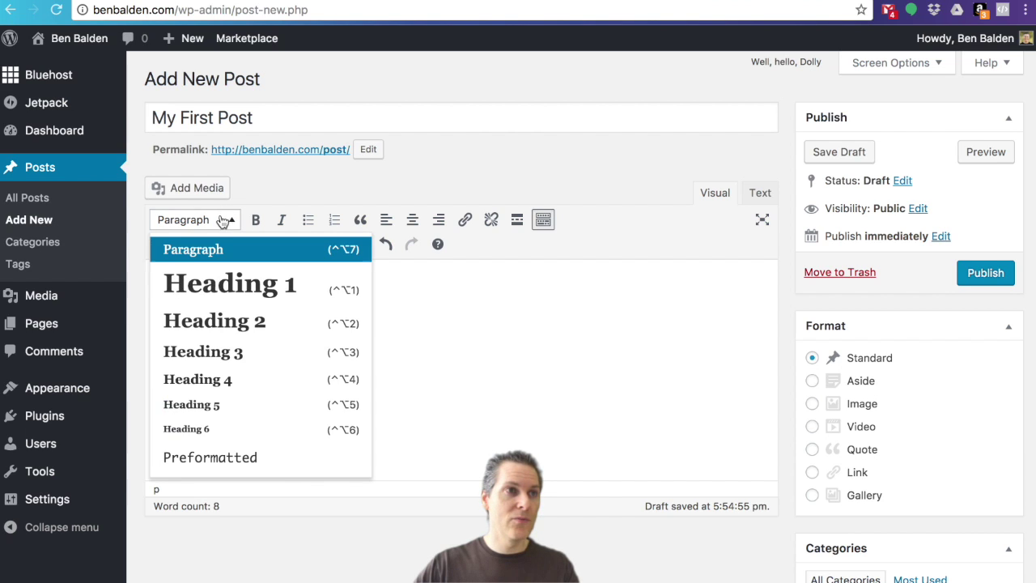
left_click(219, 356)
scroll(262, 446, "down", 1)
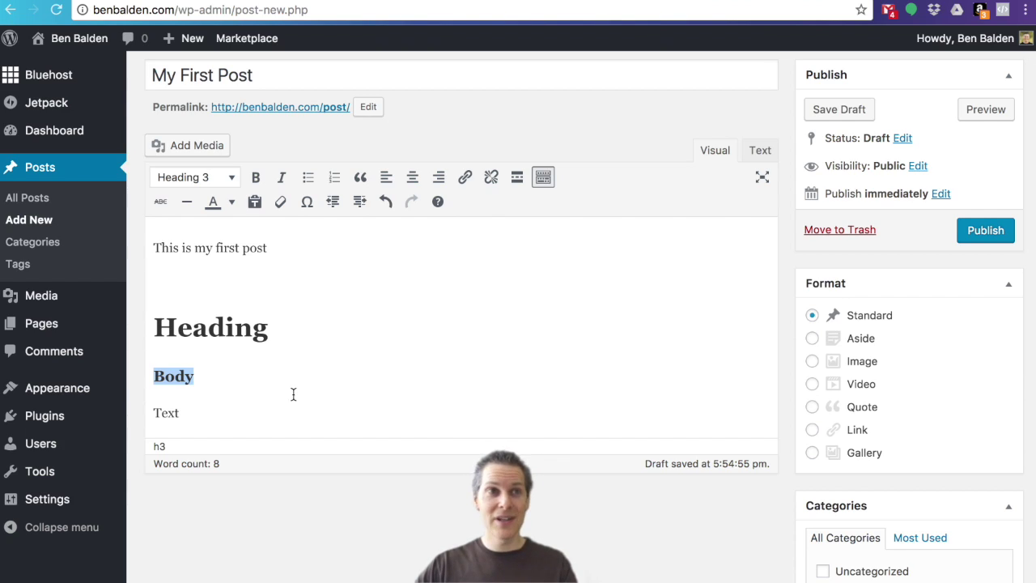
left_click(180, 413)
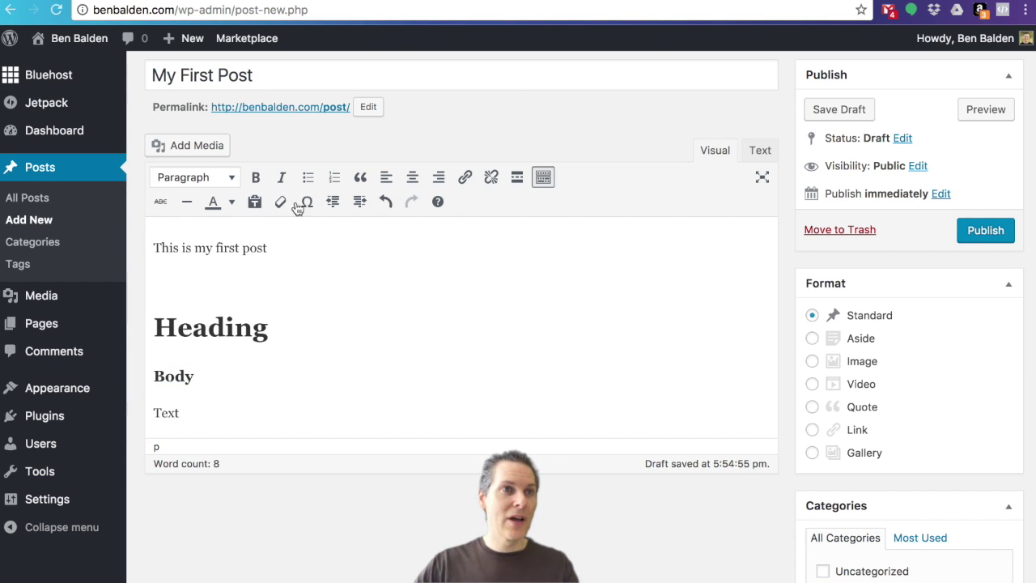
double_click(168, 413)
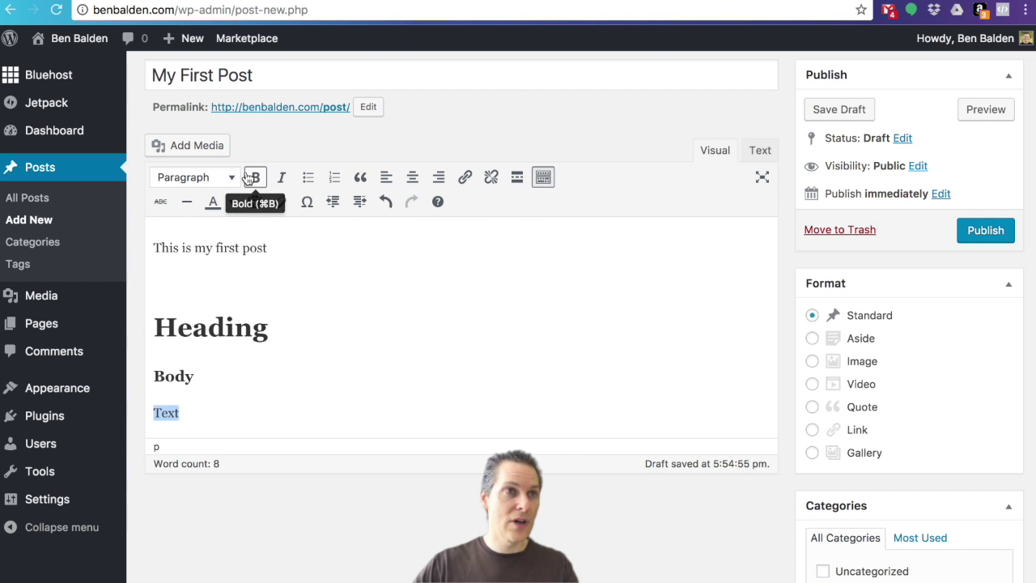
Link the word 'Text' to benbalden.com.
left_click(359, 178)
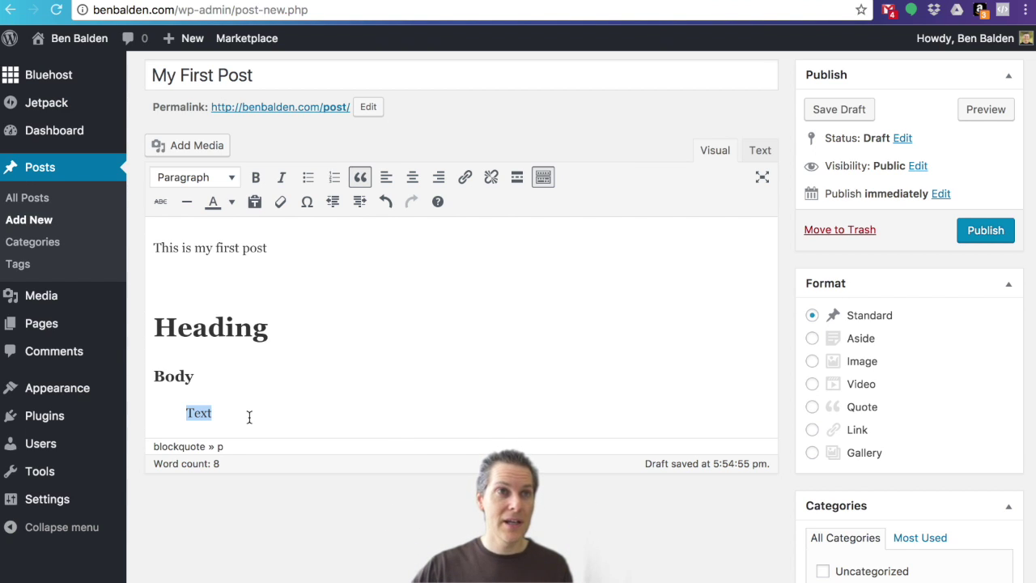
left_click(360, 184)
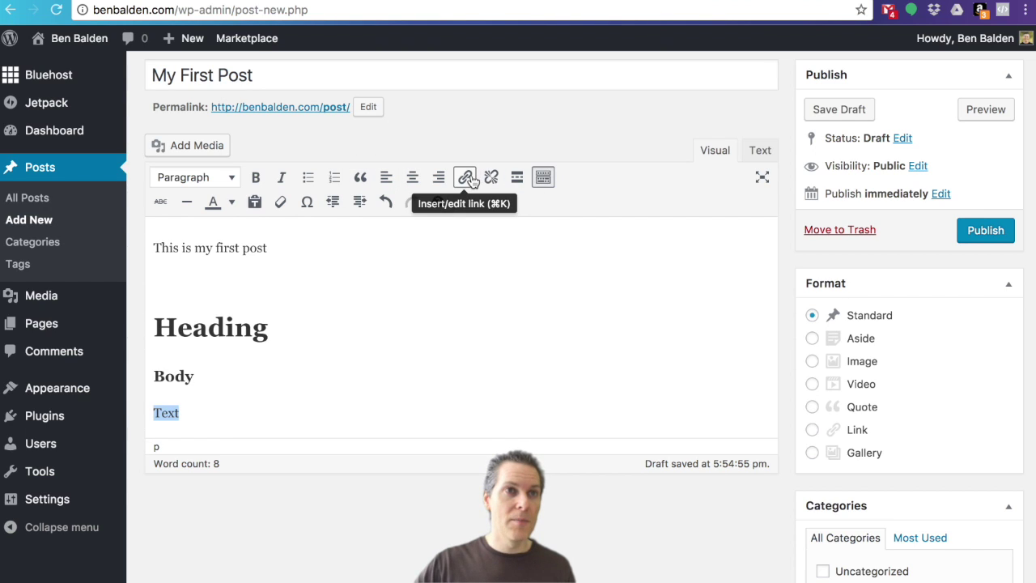
left_click(467, 178)
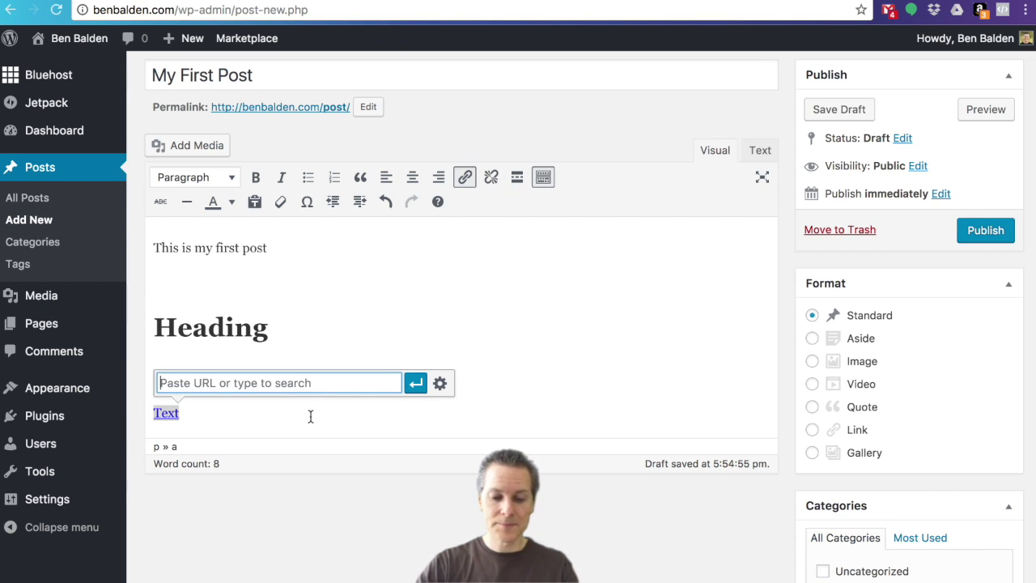
type("www.")
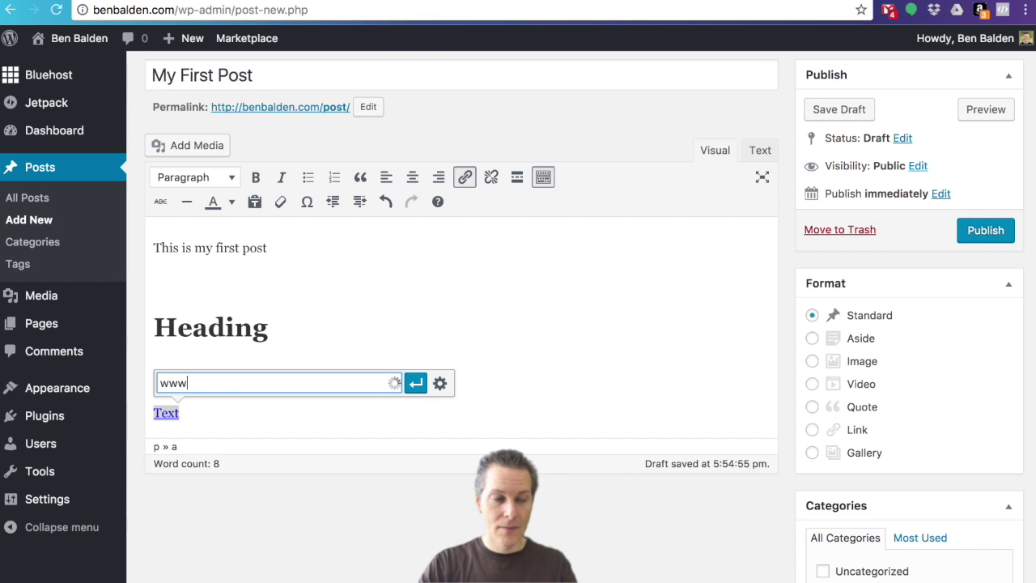
key("BackSpace")
key("BackSpace")
key("BackSpace")
key("BackSpace")
type("ben")
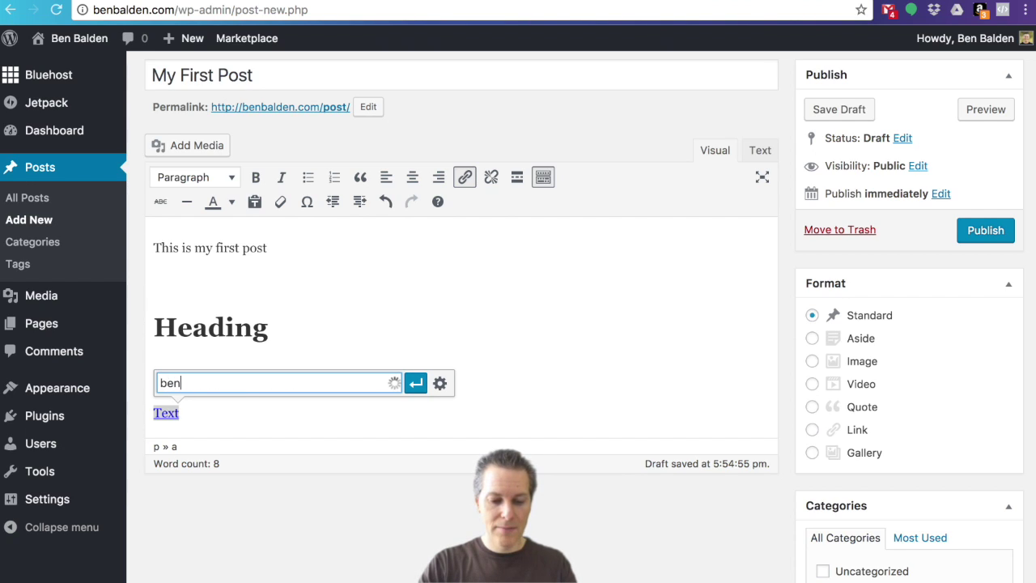
type("balden.com")
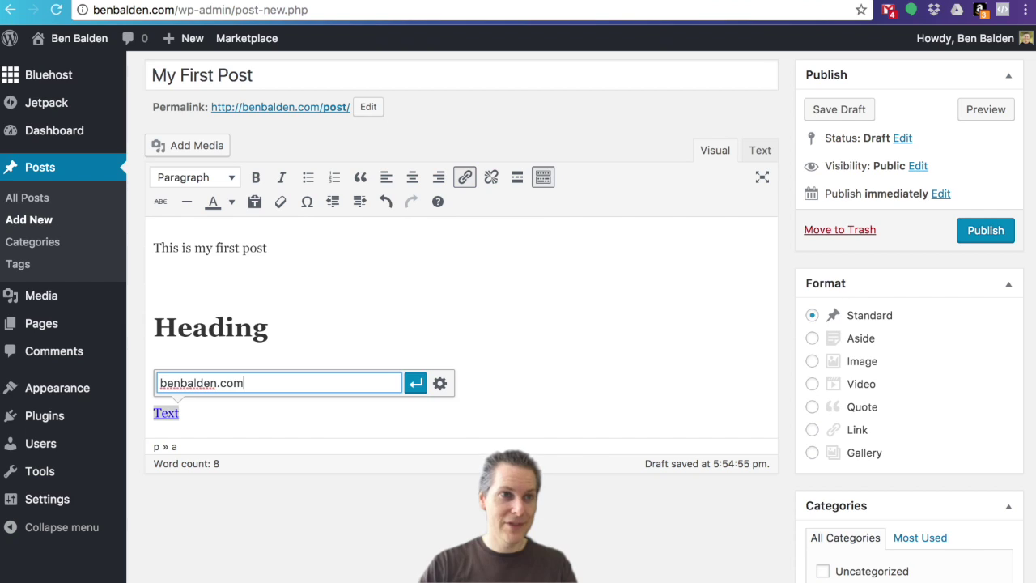
left_click(416, 384)
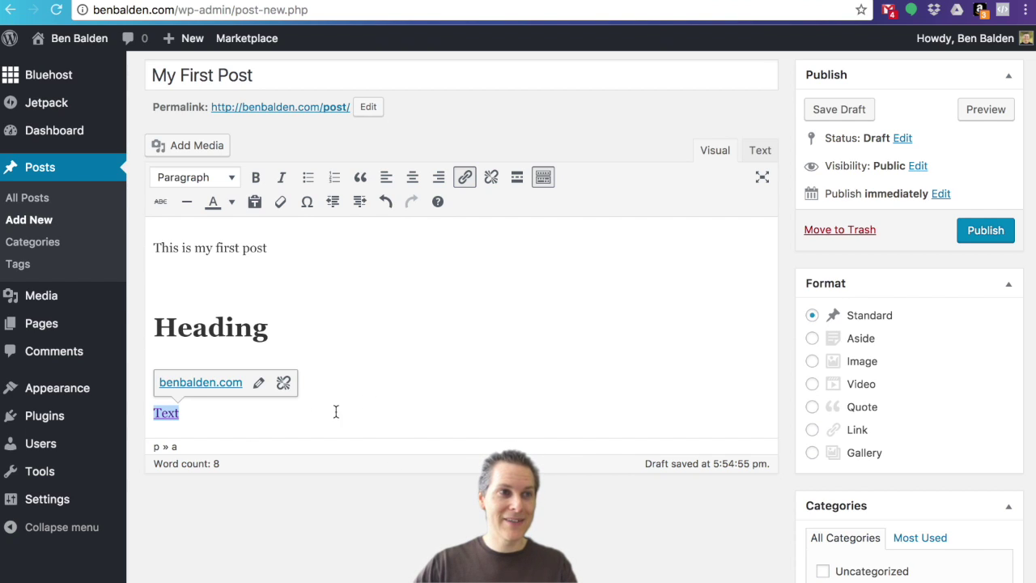
Add an empty paragraph below the 'Text' link.
left_click(193, 421)
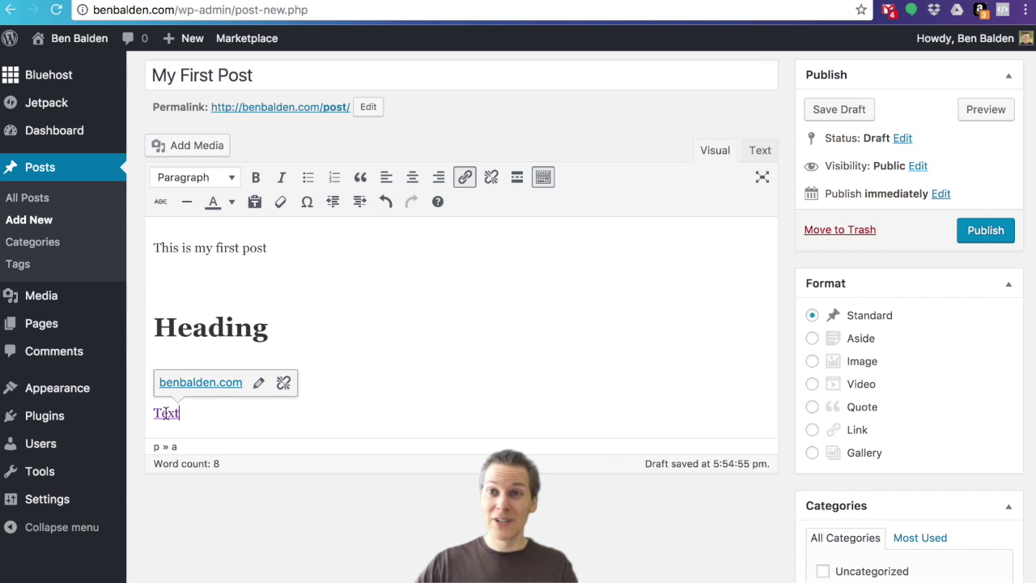
left_click(421, 392)
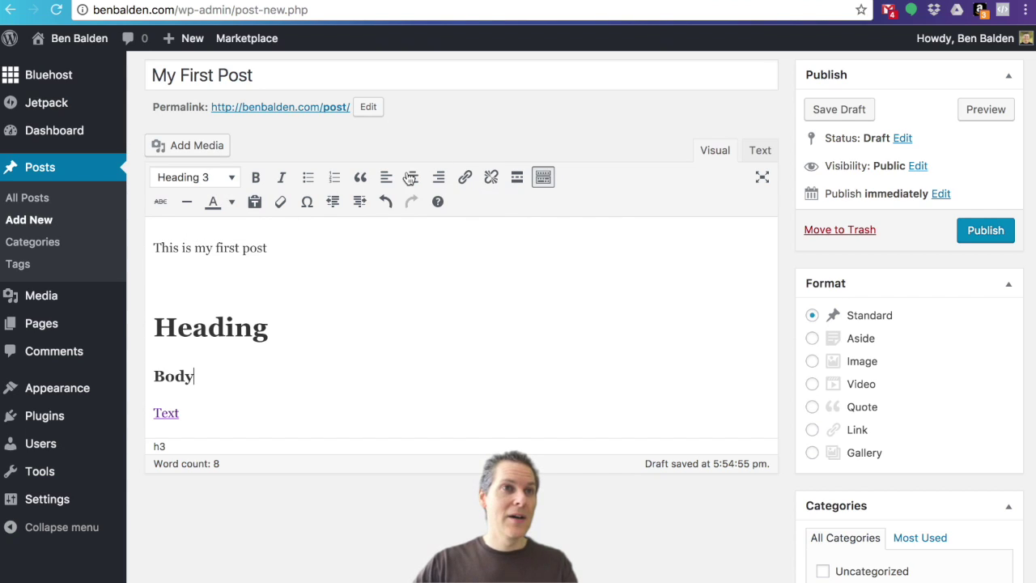
left_click(228, 422)
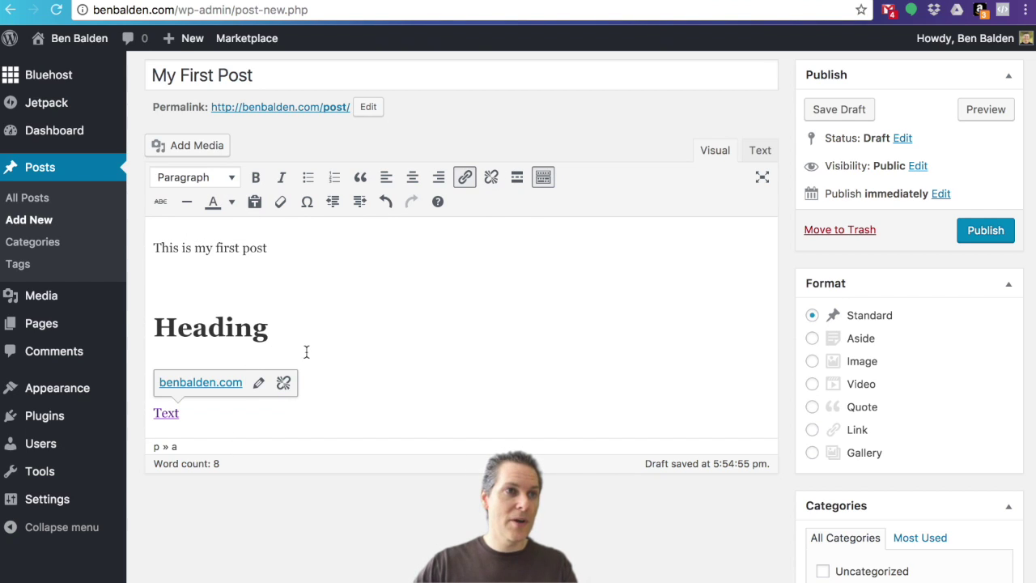
left_click(308, 354)
left_click(255, 409)
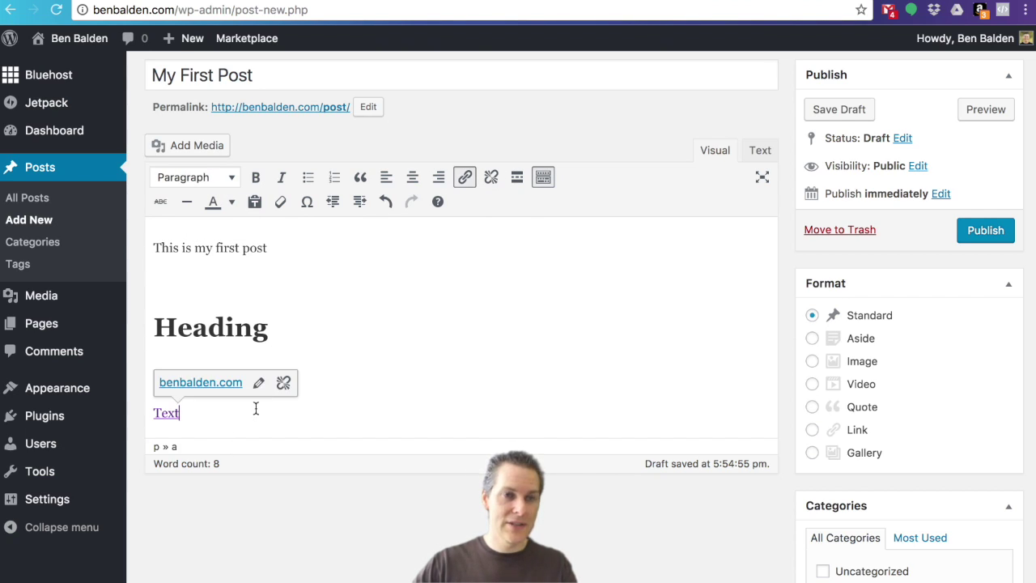
key("Return")
key("Return")
key("Return")
left_click(180, 438)
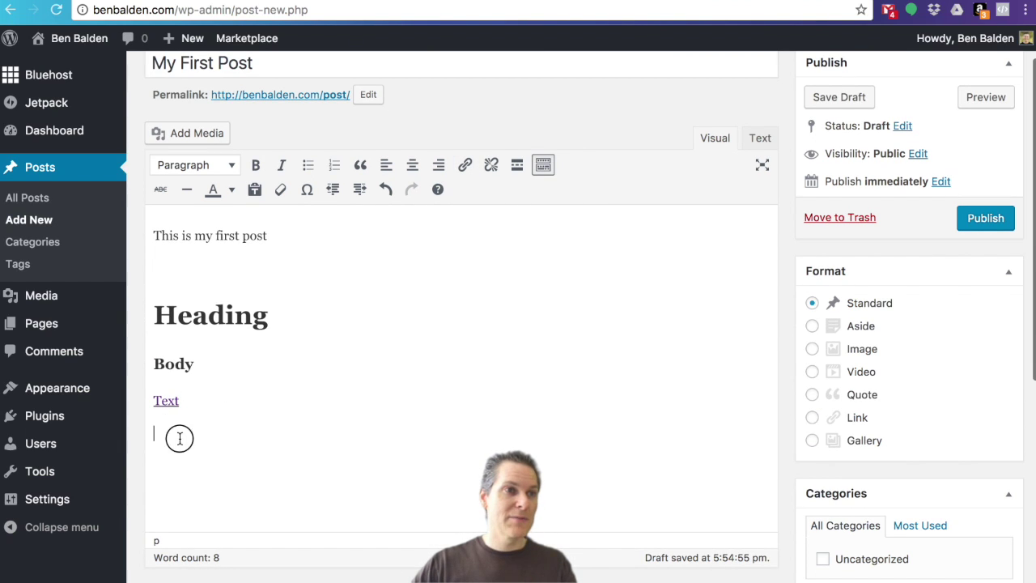
Insert a horizontal divider line below the 'Text' link.
left_click(187, 191)
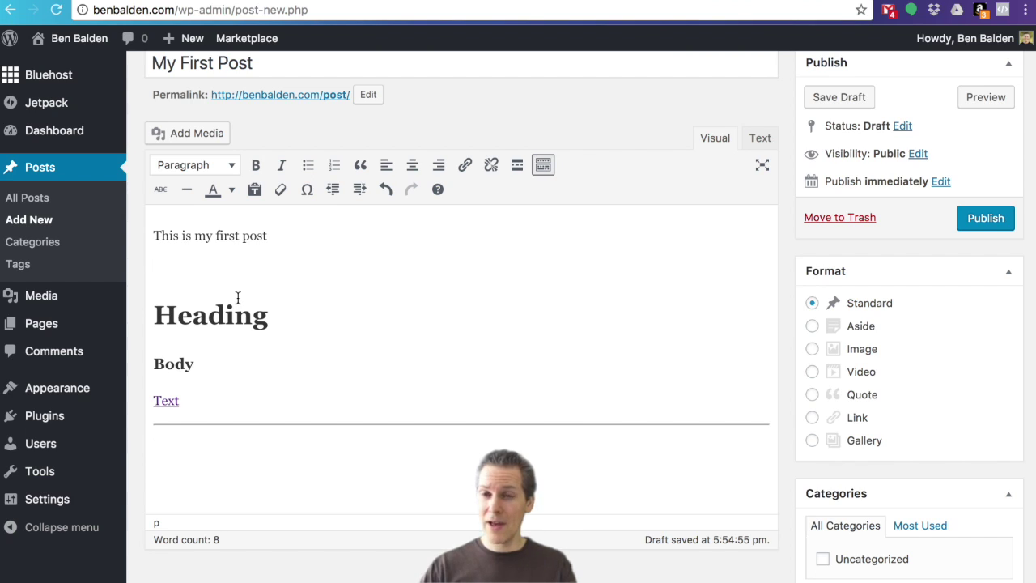
left_click(232, 194)
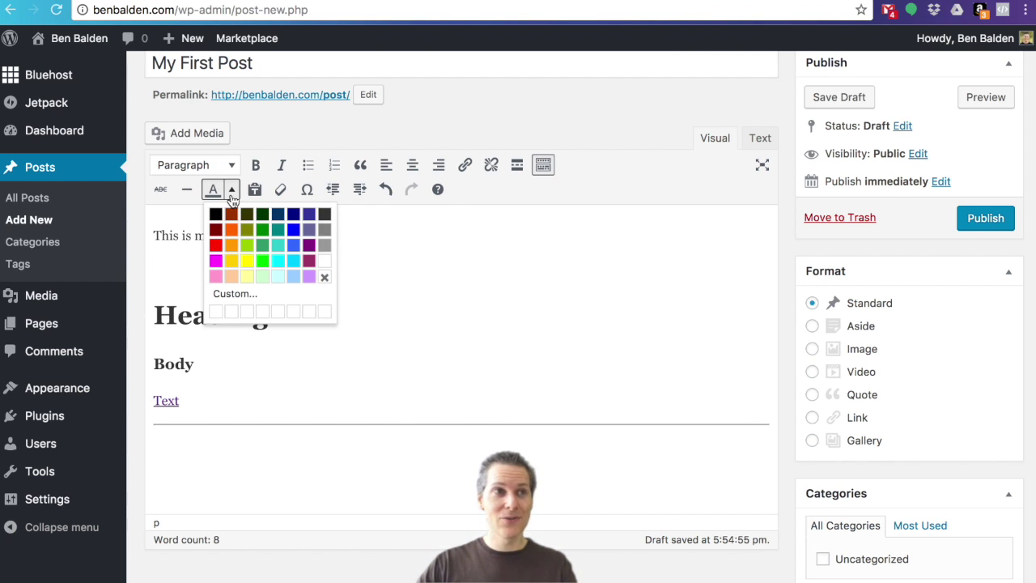
left_click(232, 194)
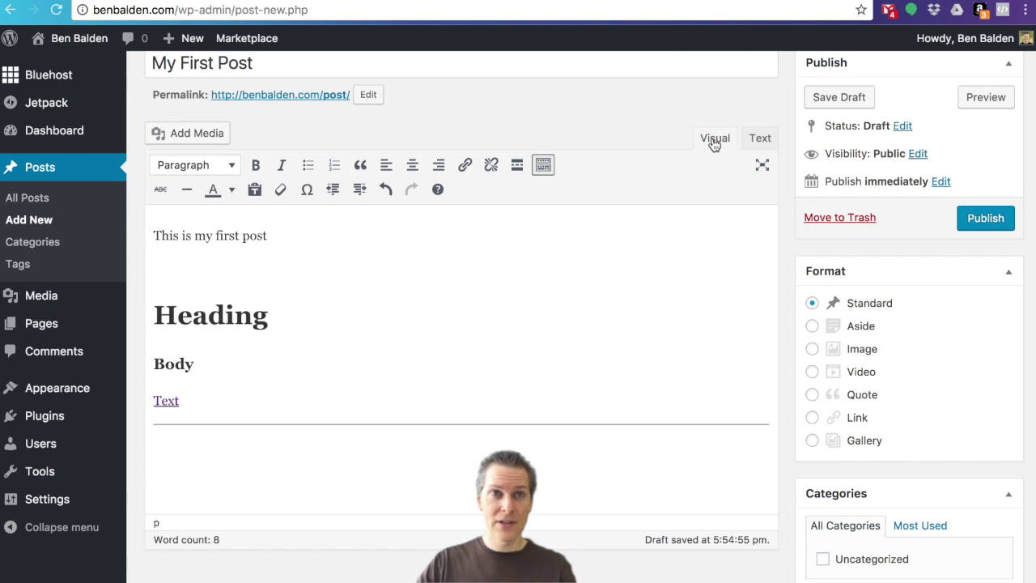
left_click(757, 139)
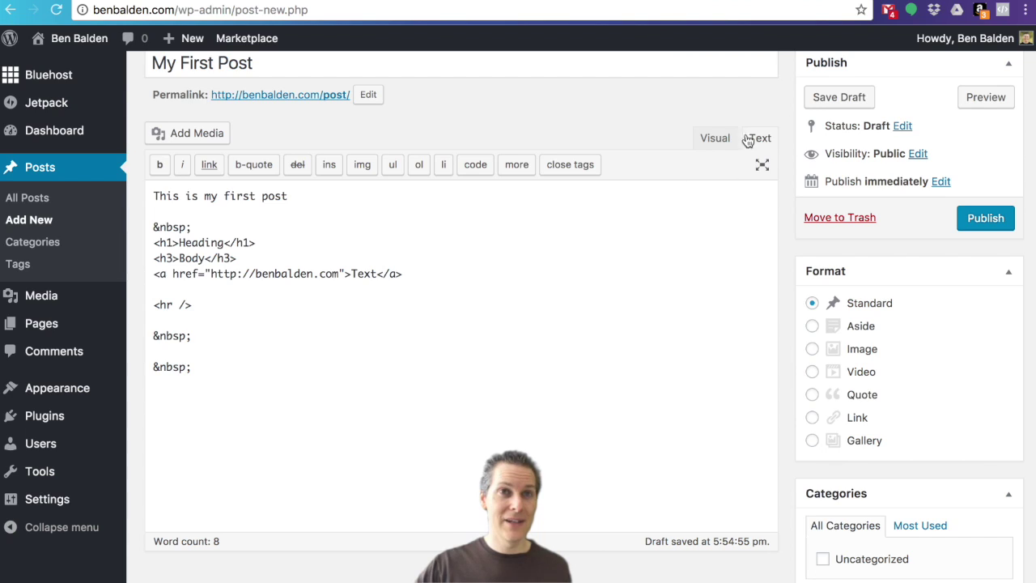
left_click(714, 140)
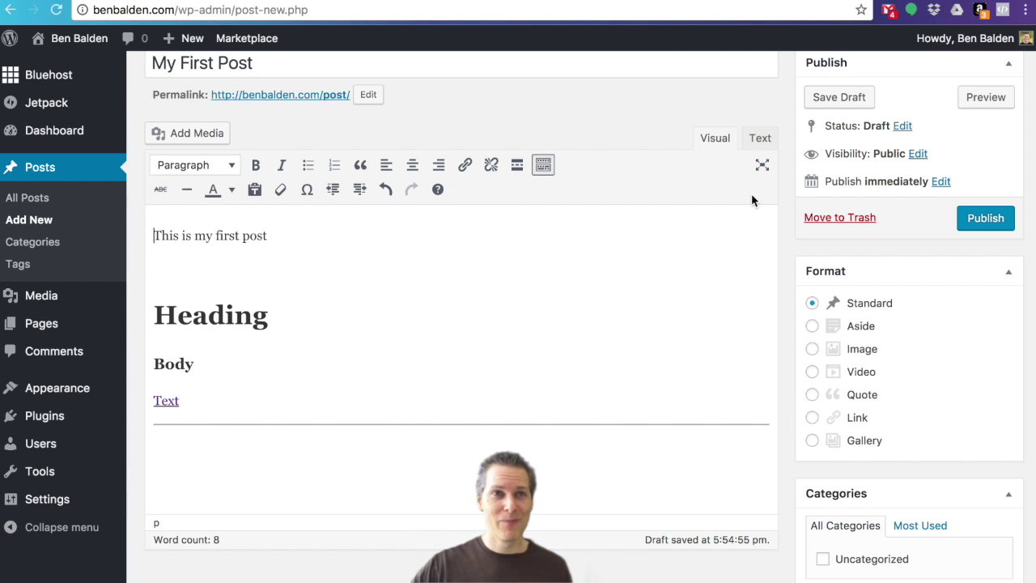
scroll(751, 199, "up", 1)
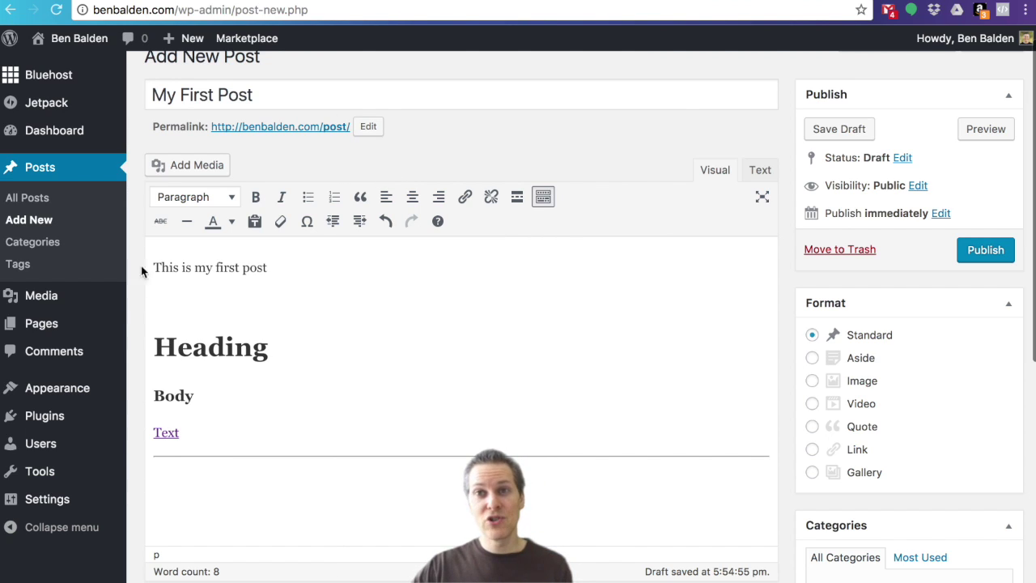
Upload dandelion-1737324_1920.jpg to the media library in the Insert Media window.
left_click(173, 168)
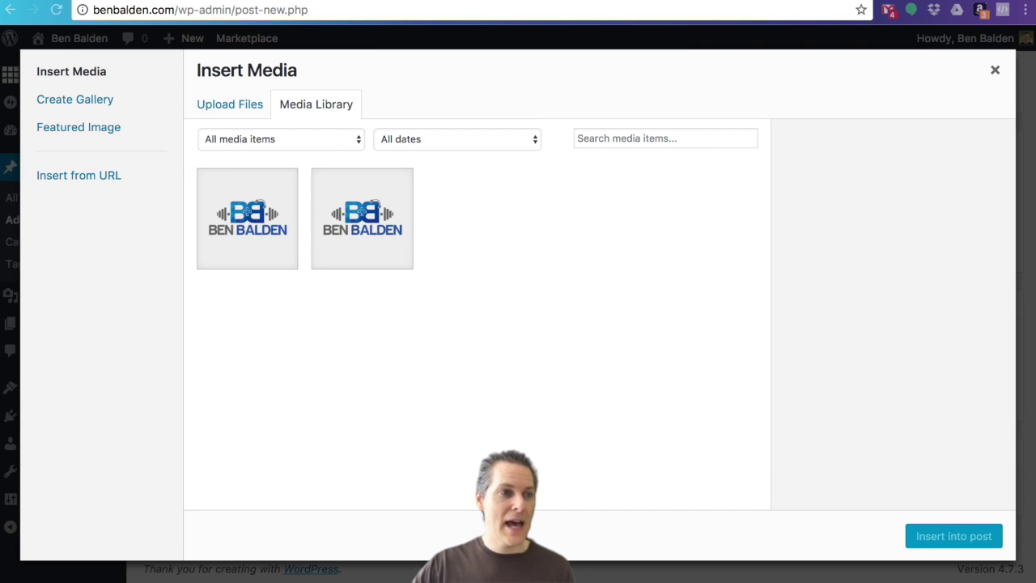
left_click_drag(243, 485, 464, 379)
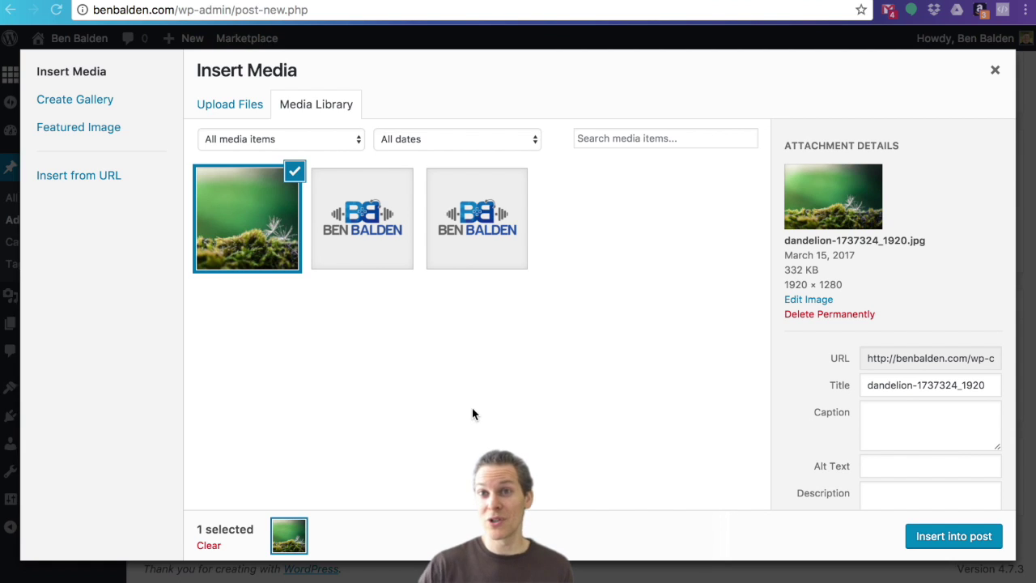
Insert the dandelion photo below the first line with no alignment, then open its image details.
left_click(949, 542)
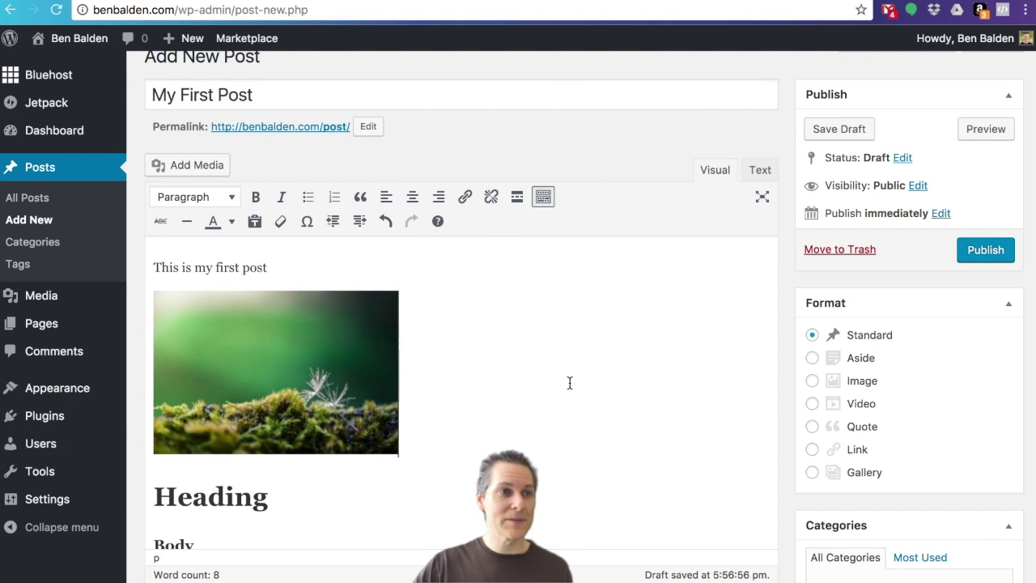
left_click(374, 308)
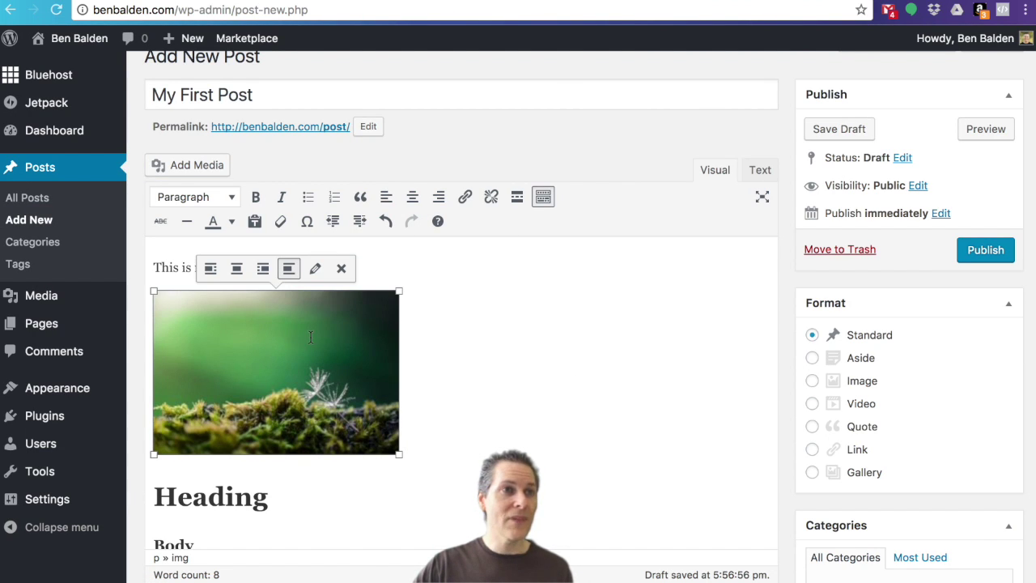
left_click(212, 271)
left_click(236, 270)
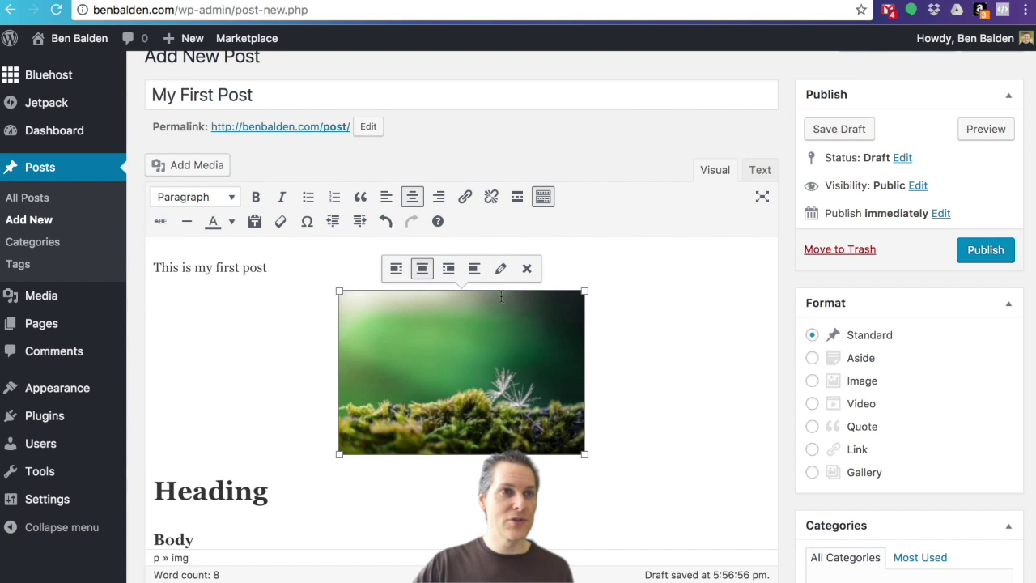
left_click(448, 269)
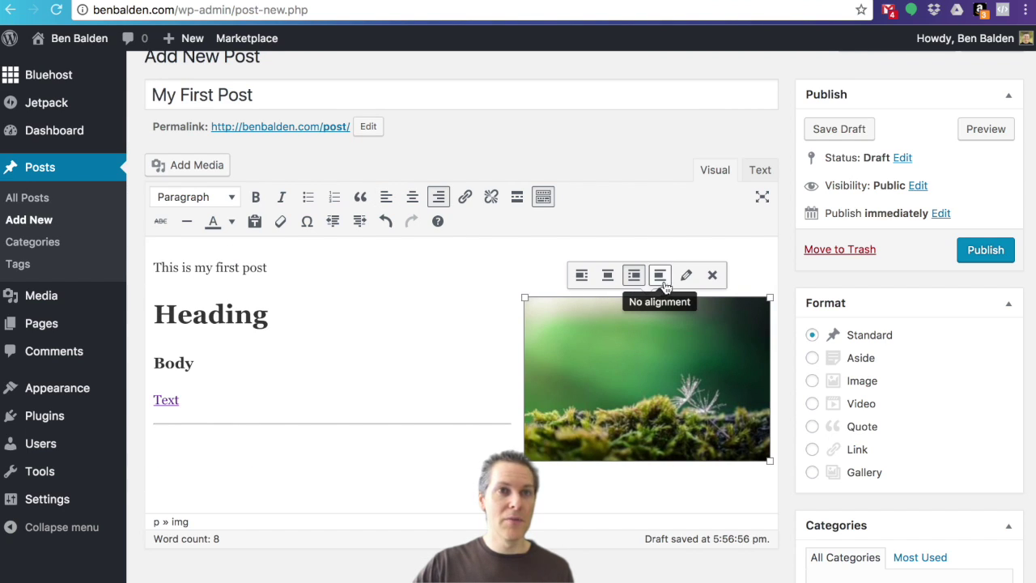
left_click(662, 278)
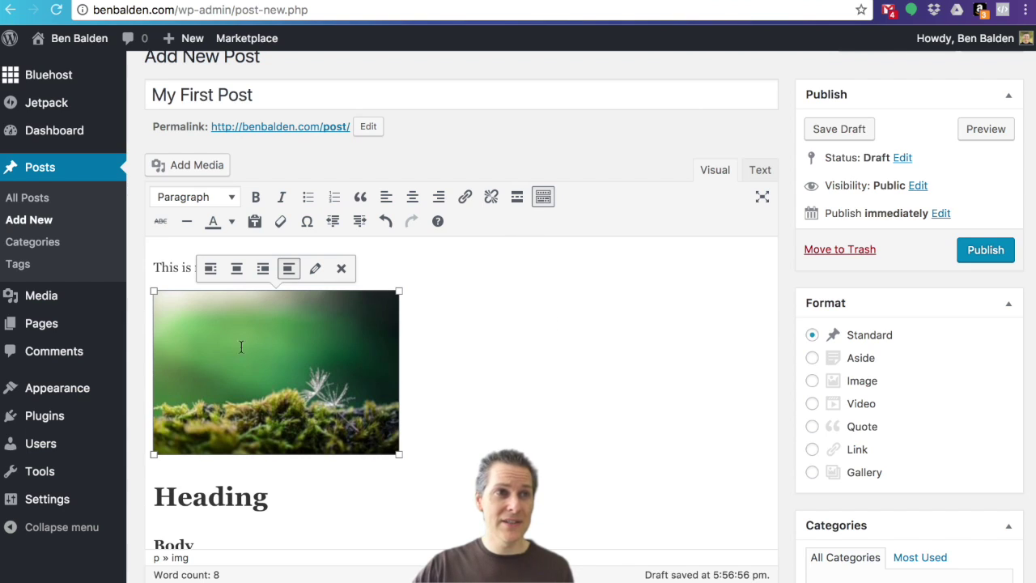
left_click(314, 272)
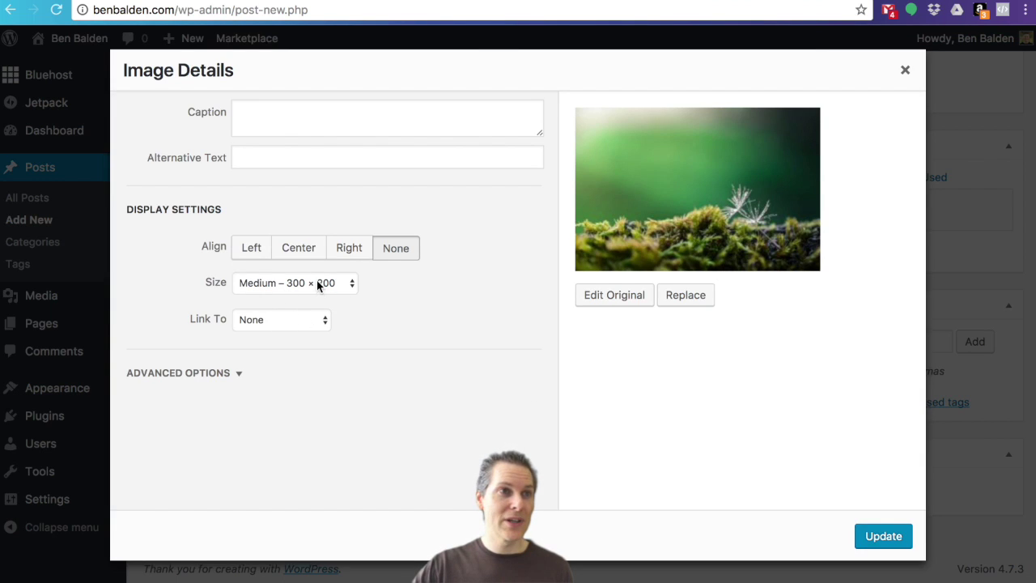
Try the photo at Large 640 × 427 and Full Size 1920 × 1280, settling on Large.
left_click(318, 282)
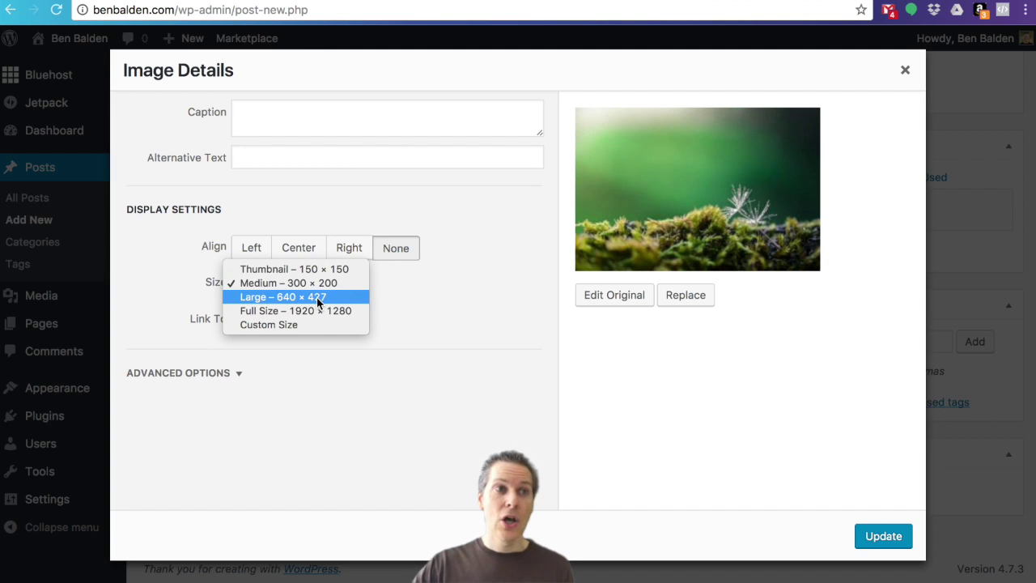
left_click(317, 297)
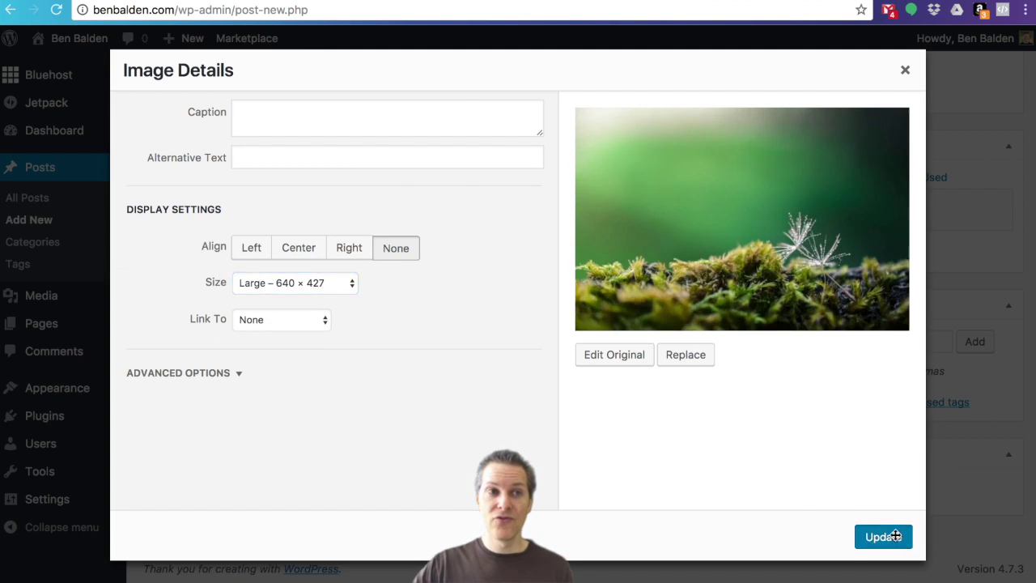
left_click(884, 537)
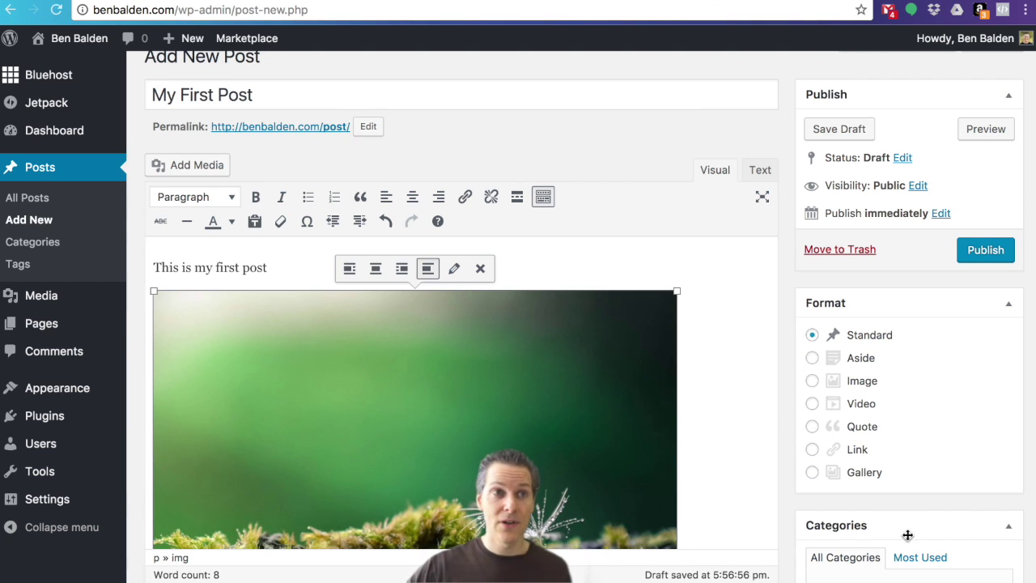
left_click(455, 272)
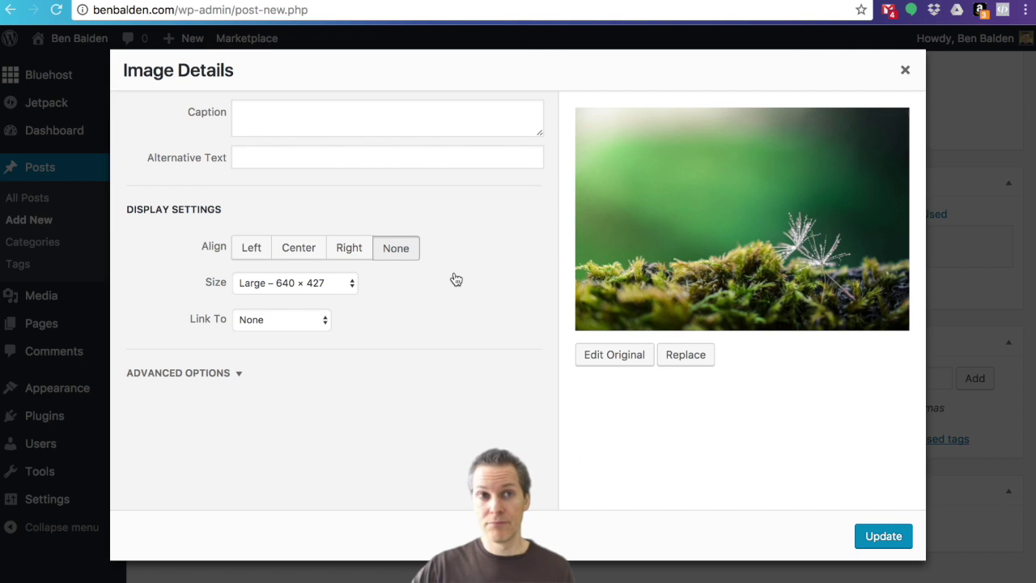
left_click(356, 283)
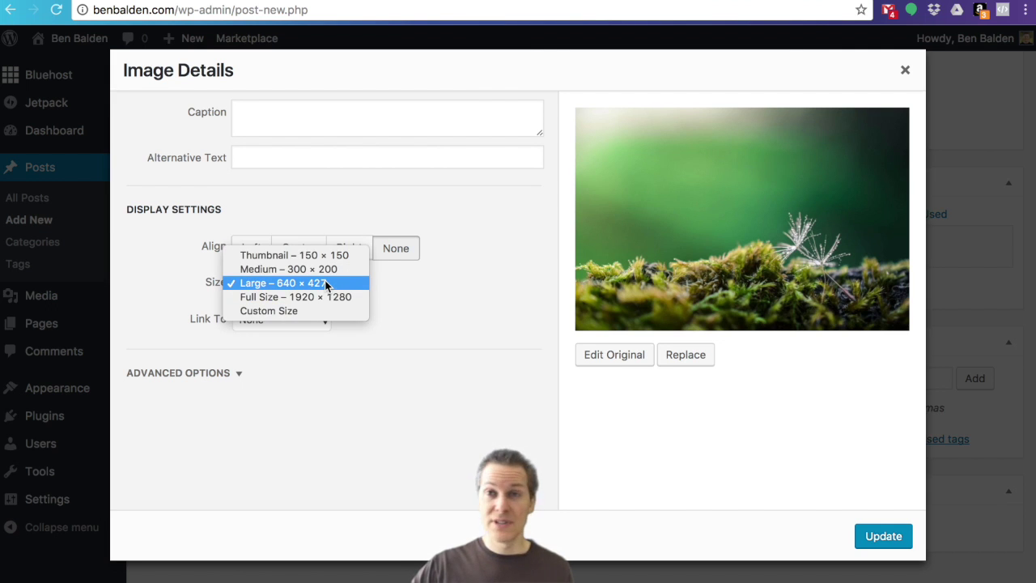
left_click(344, 298)
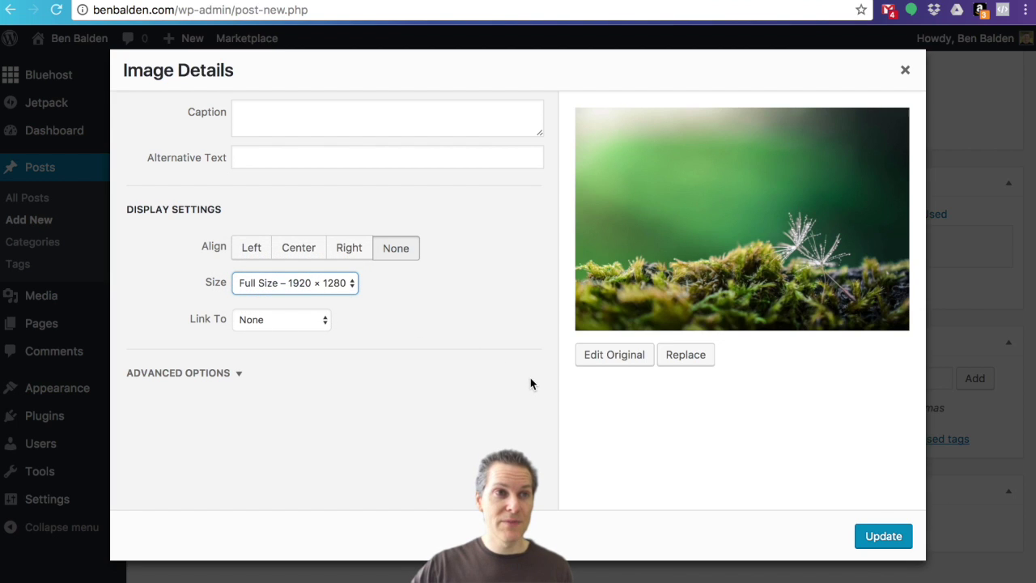
left_click(896, 538)
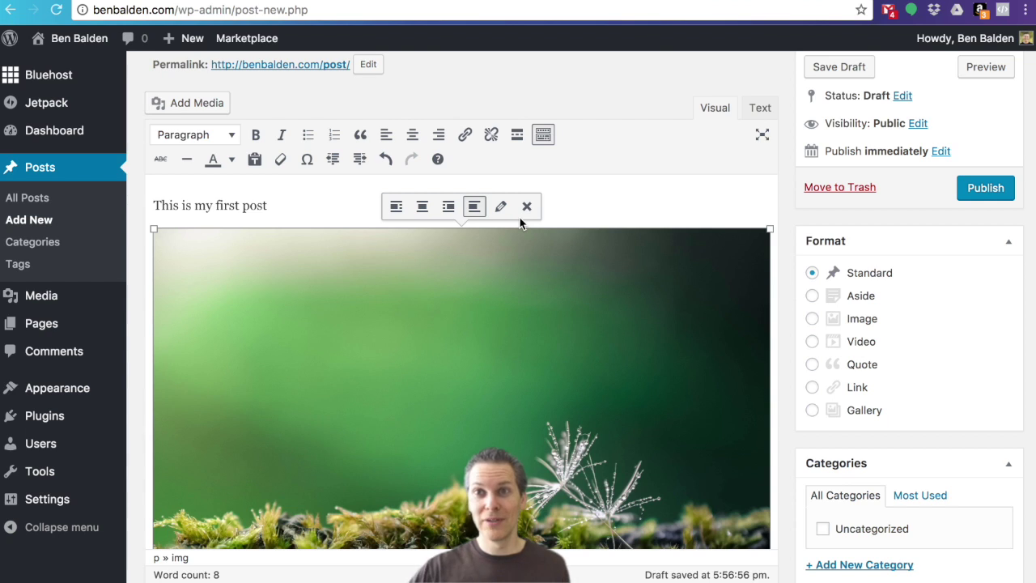
left_click(501, 207)
left_click(308, 283)
left_click(301, 267)
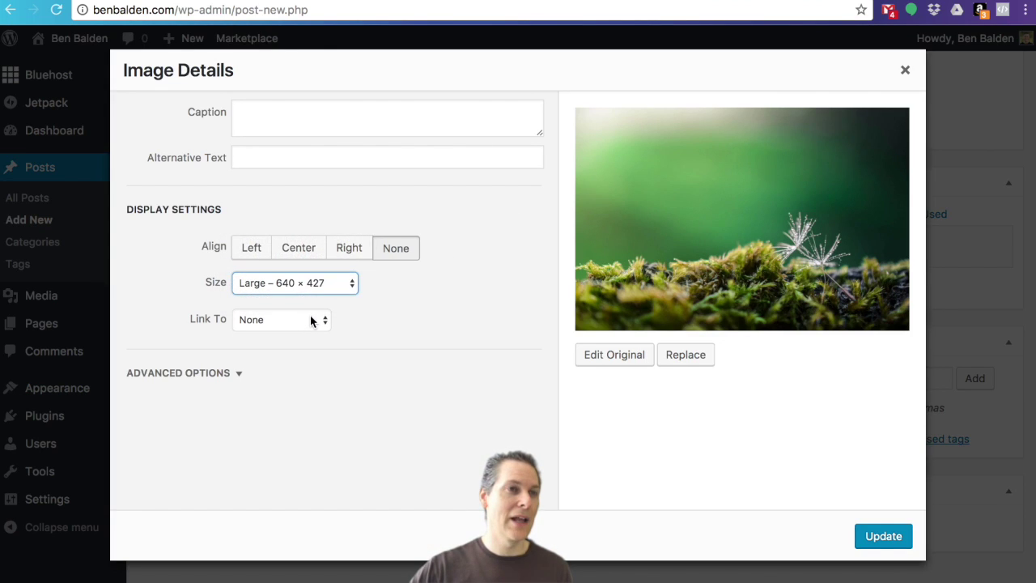
Link the image to the custom URL benbalden.com, opening in a new tab.
left_click(314, 323)
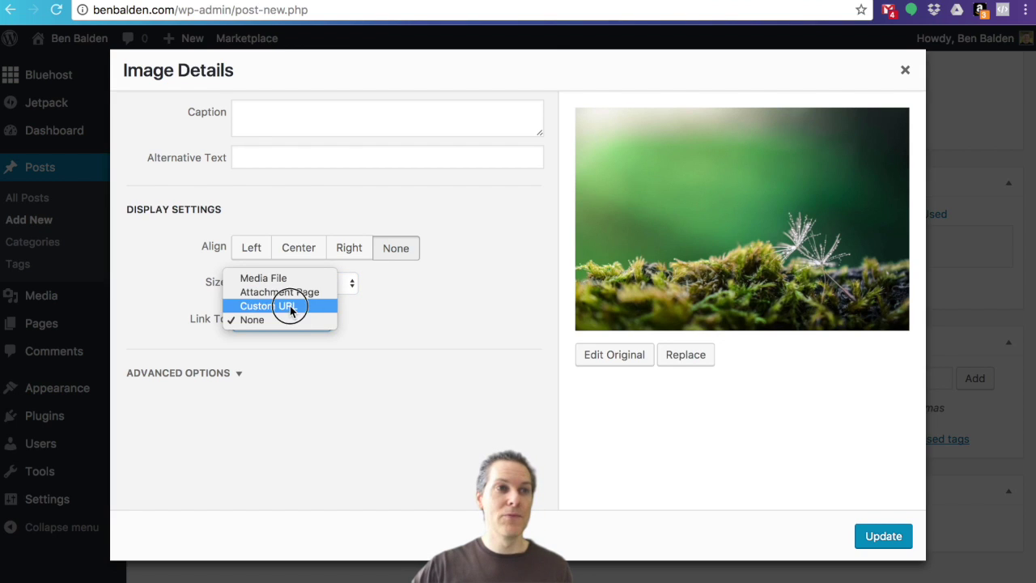
left_click(291, 308)
type("benbalden.com")
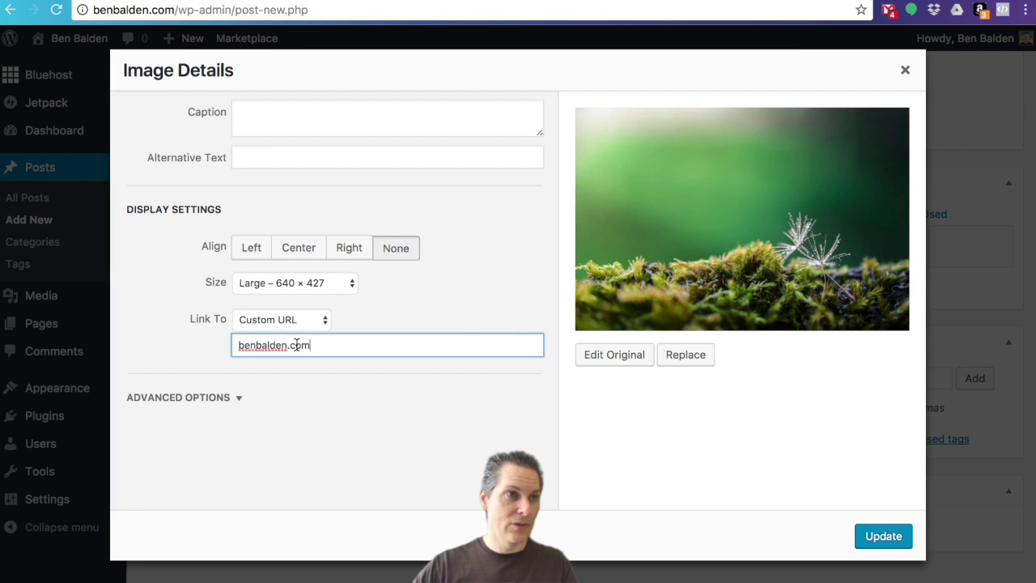
left_click(204, 398)
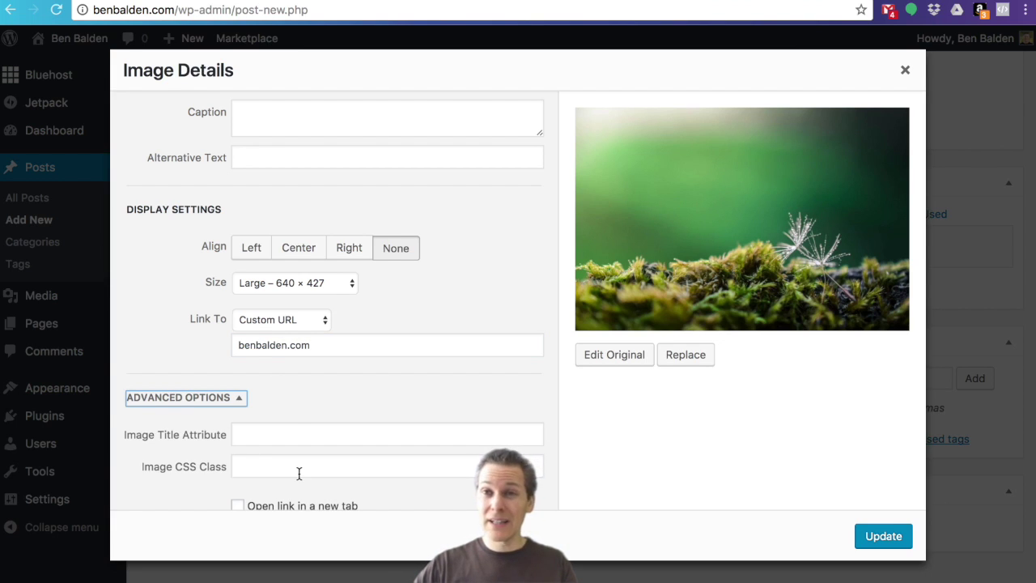
scroll(299, 473, "down", 1)
left_click(239, 487)
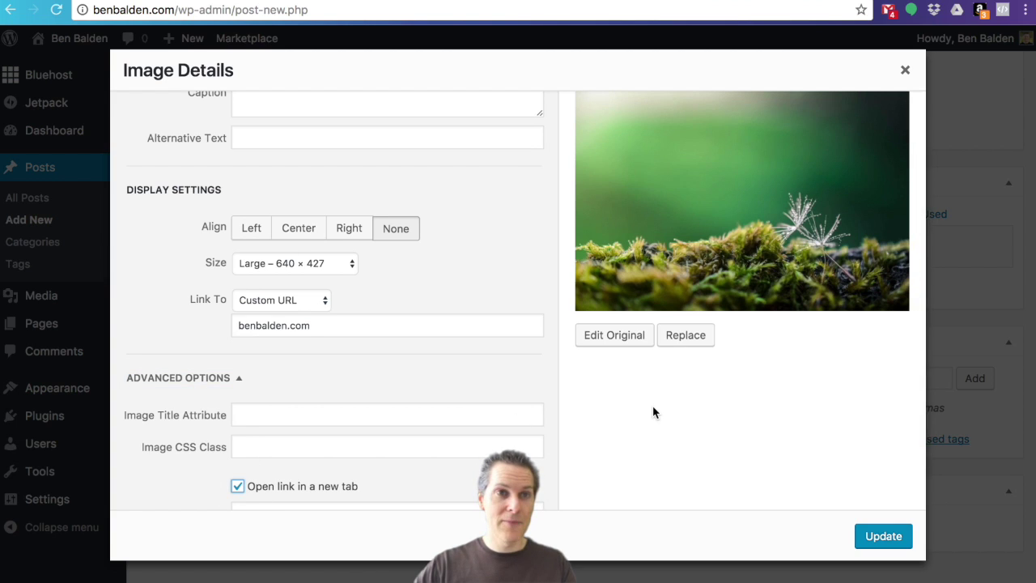
Crop the original photo to its central area, save it, and update the image in the post.
left_click(630, 337)
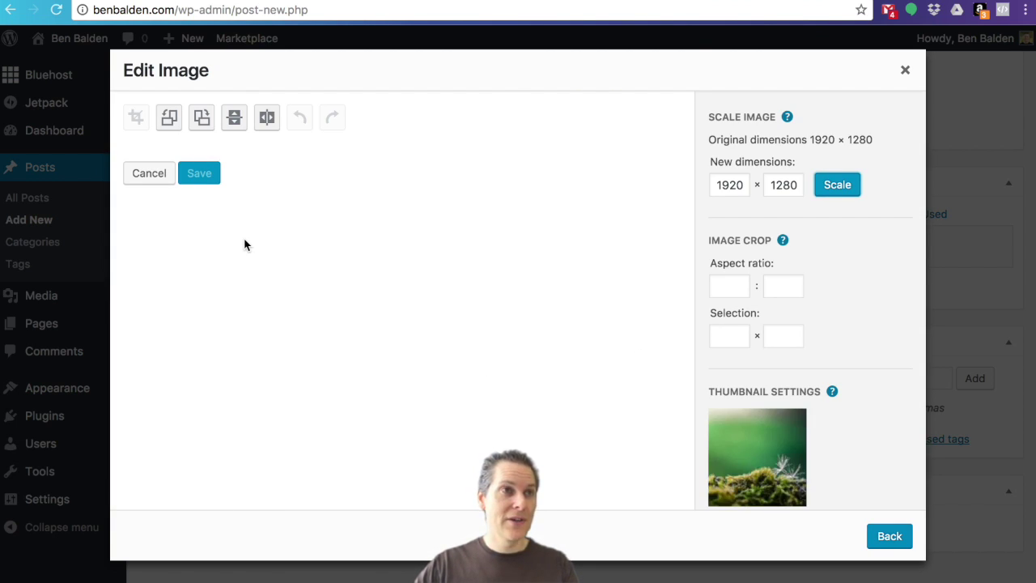
left_click_drag(169, 159, 407, 337)
left_click(136, 116)
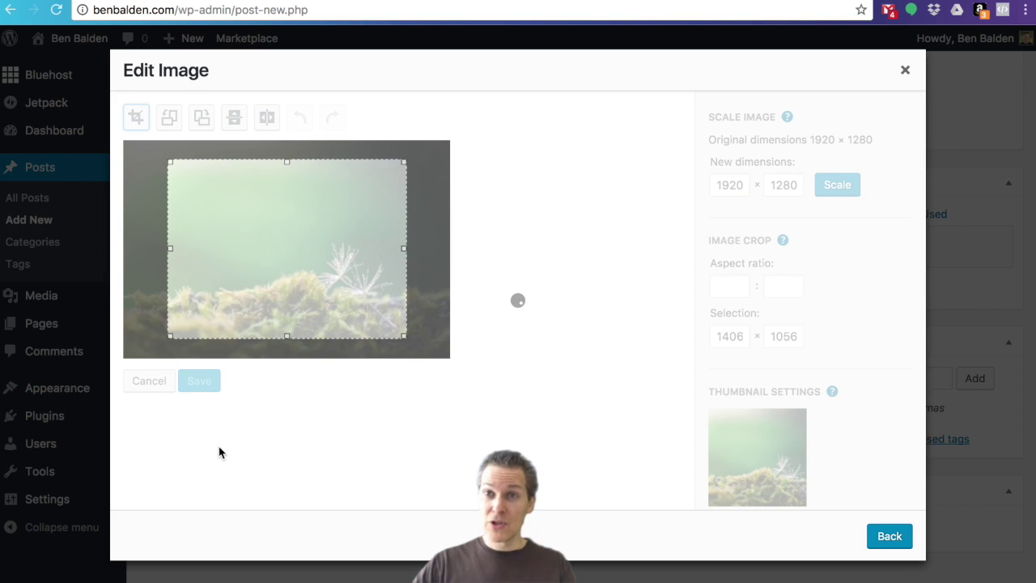
left_click(199, 408)
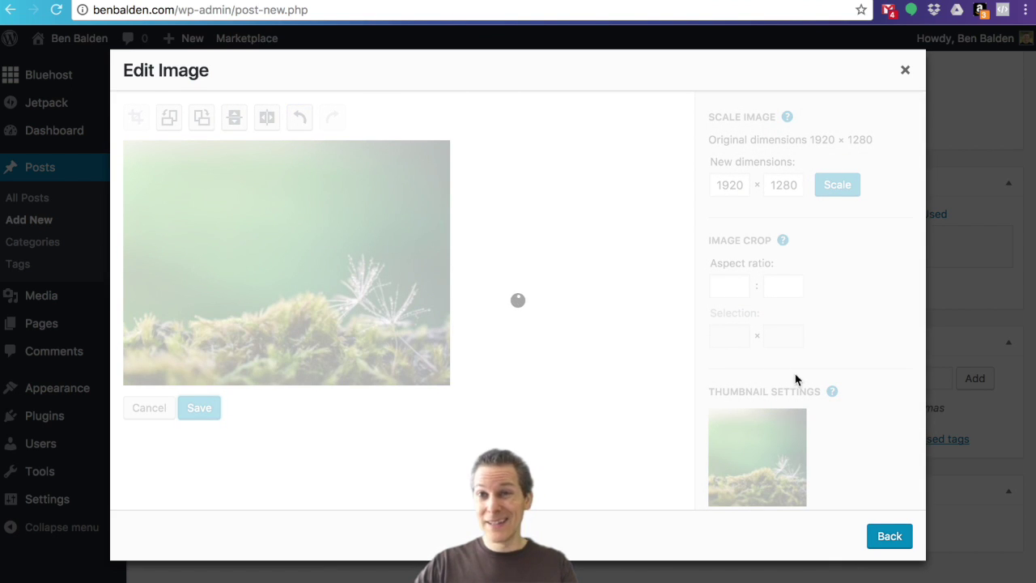
left_click(899, 543)
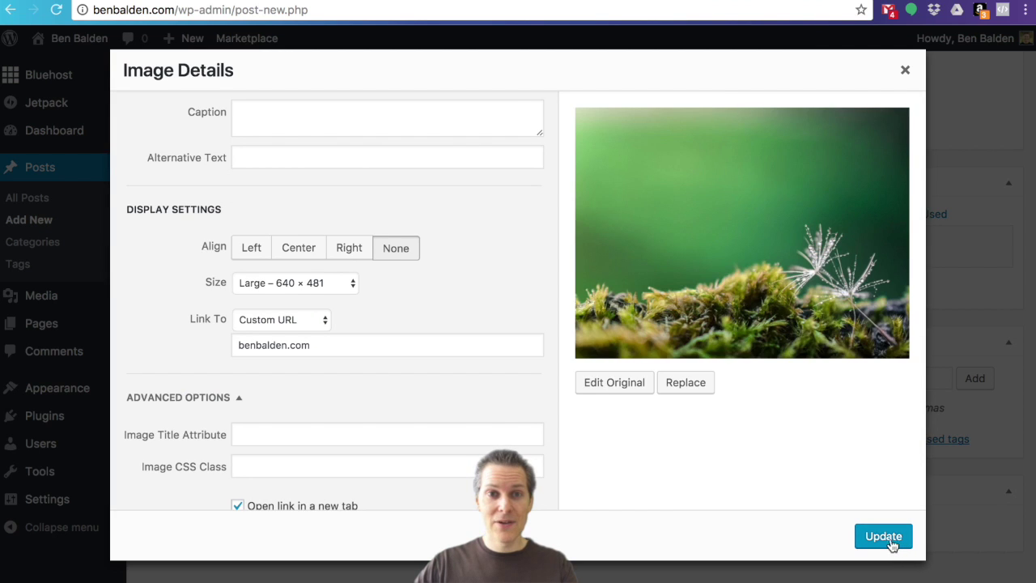
left_click(885, 538)
scroll(502, 432, "down", 5)
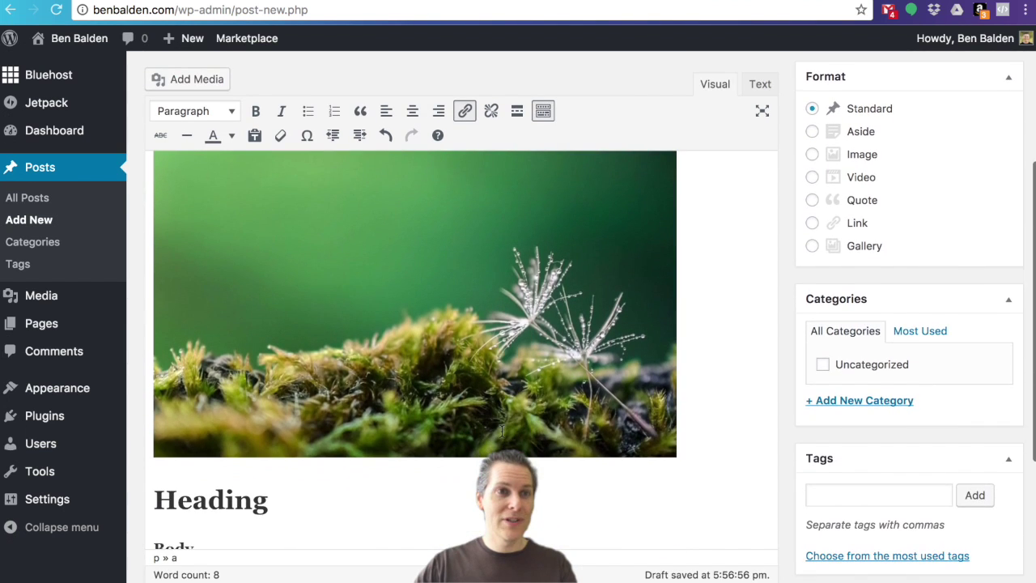
Check the status choices, leaving the post as Draft, and bring up the visibility options.
scroll(502, 433, "up", 2)
scroll(502, 434, "up", 2)
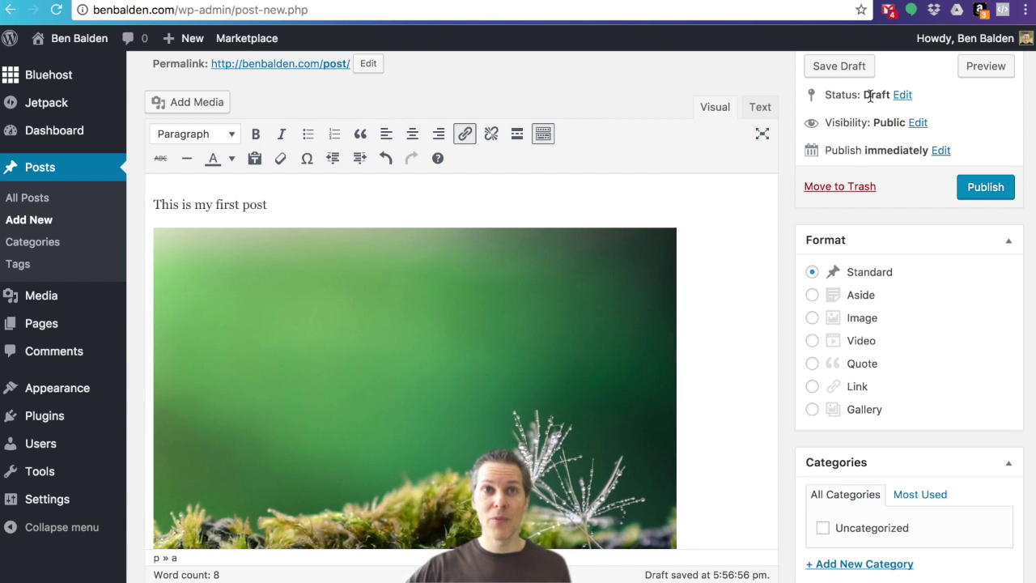
scroll(870, 99, "up", 1)
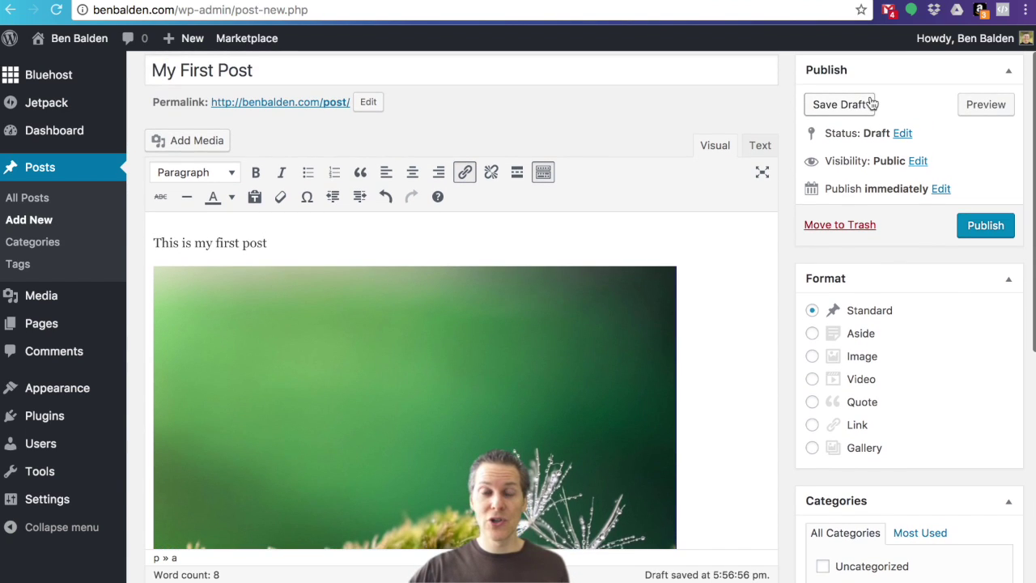
left_click(902, 134)
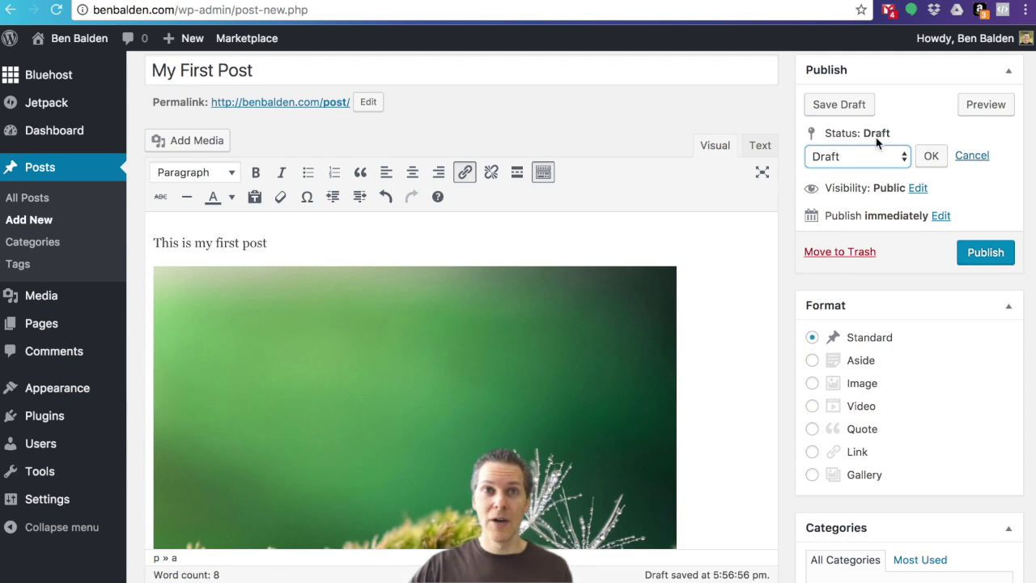
left_click(902, 157)
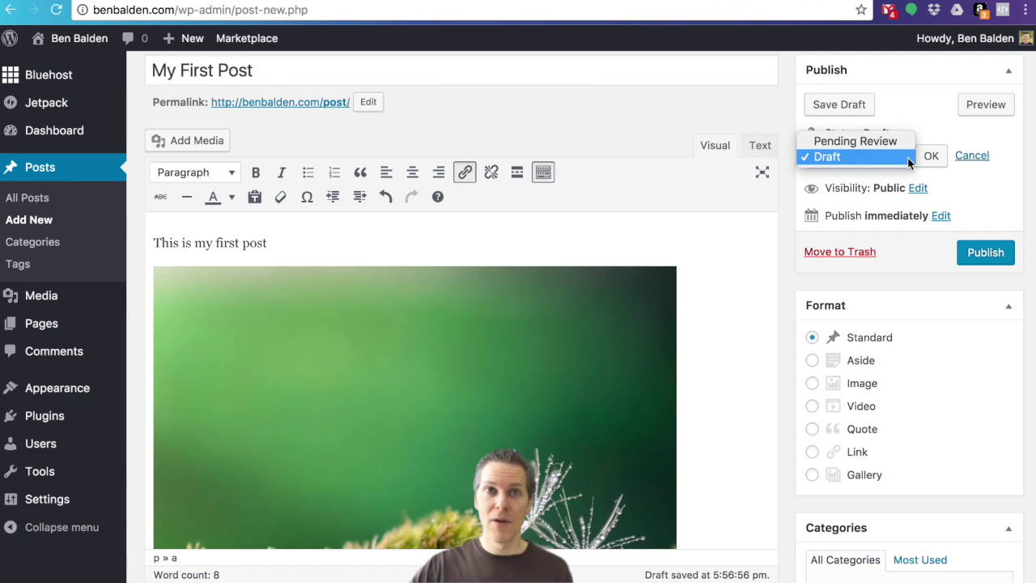
left_click(940, 133)
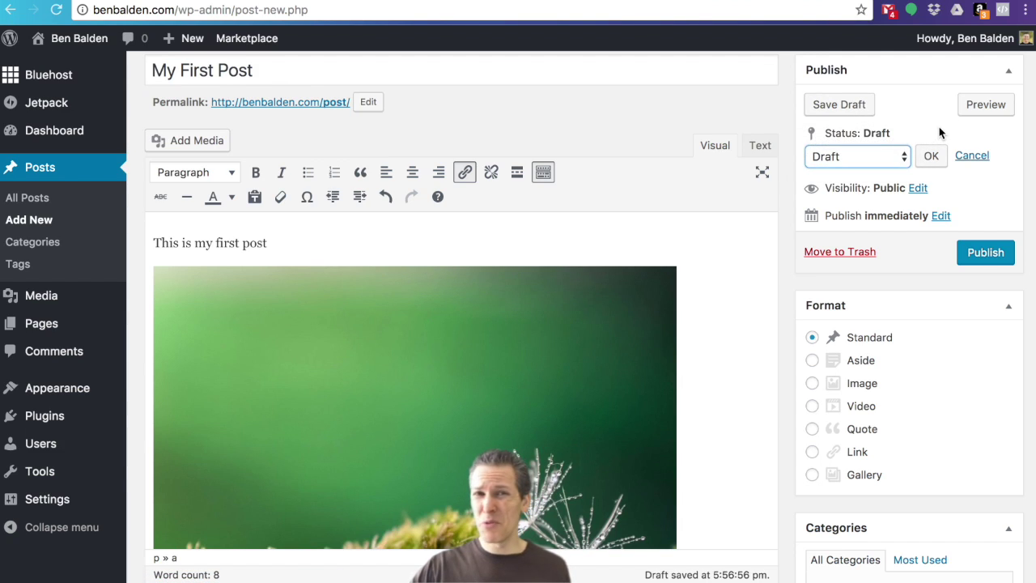
left_click(923, 190)
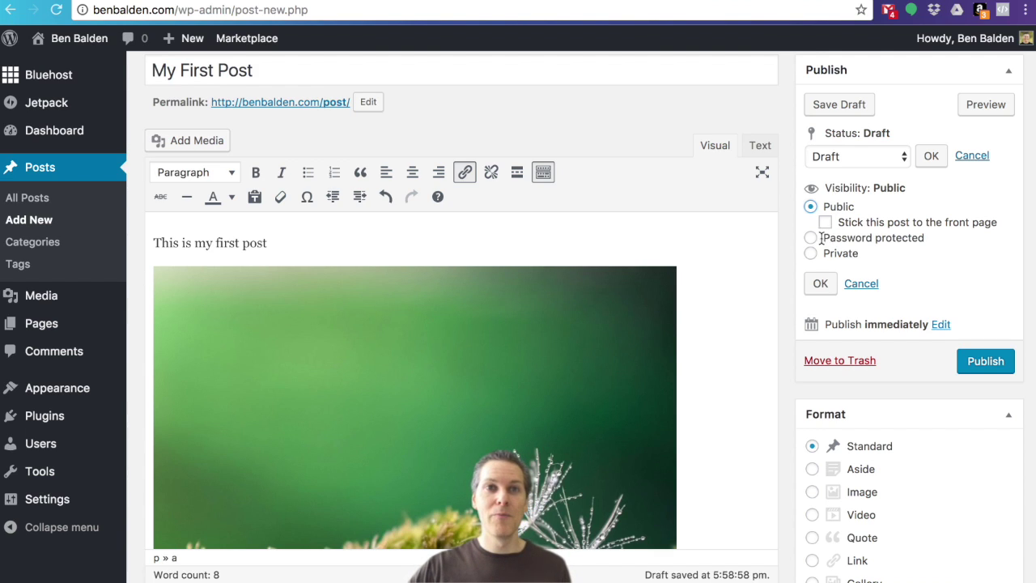
Try Password protected and Private visibility, then confirm the post as Public.
left_click(812, 238)
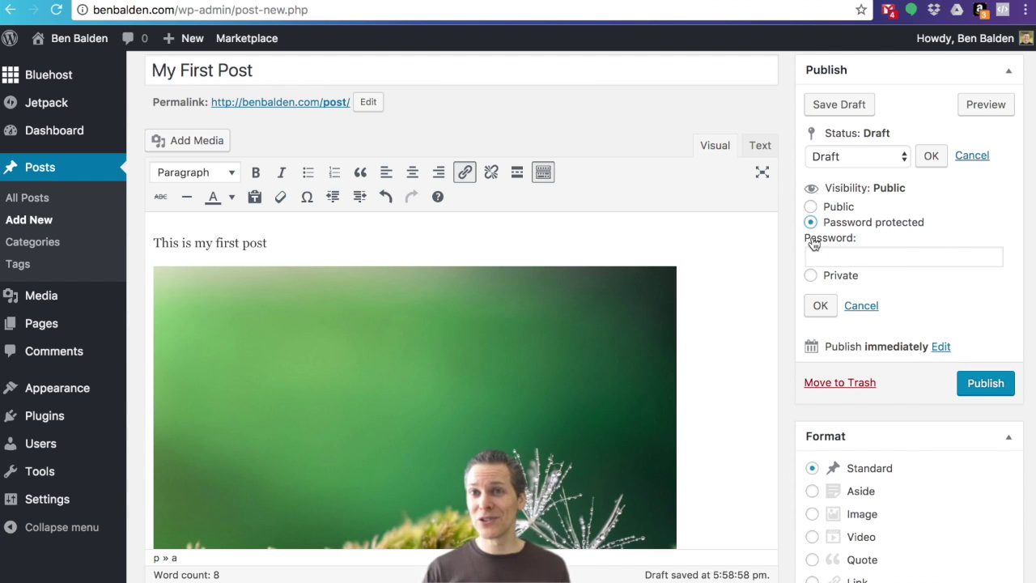
left_click(824, 255)
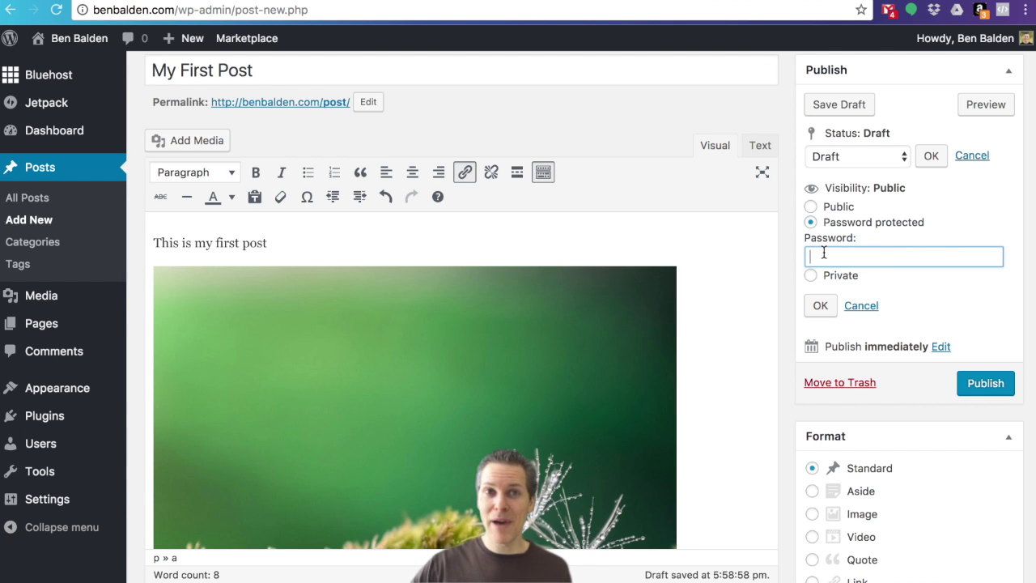
type("sdfkdsj")
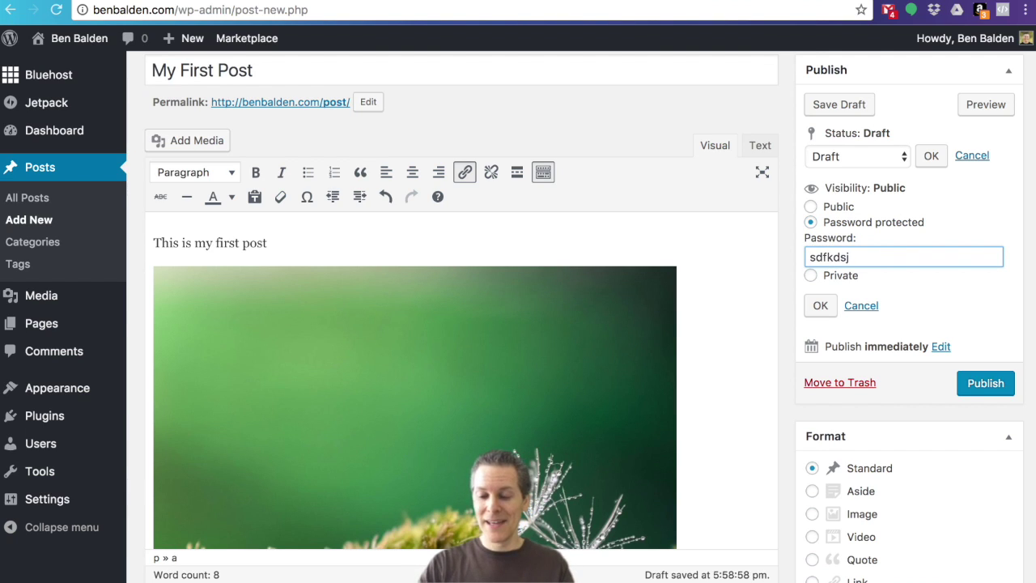
key("BackSpace")
key("BackSpace")
key("BackSpace")
key("BackSpace")
key("BackSpace")
key("BackSpace")
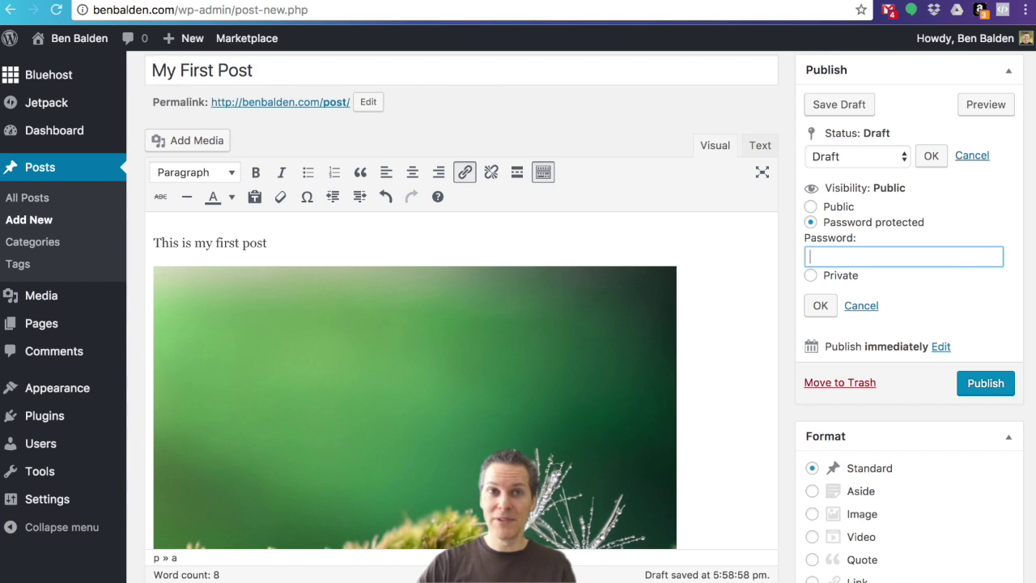
left_click(813, 276)
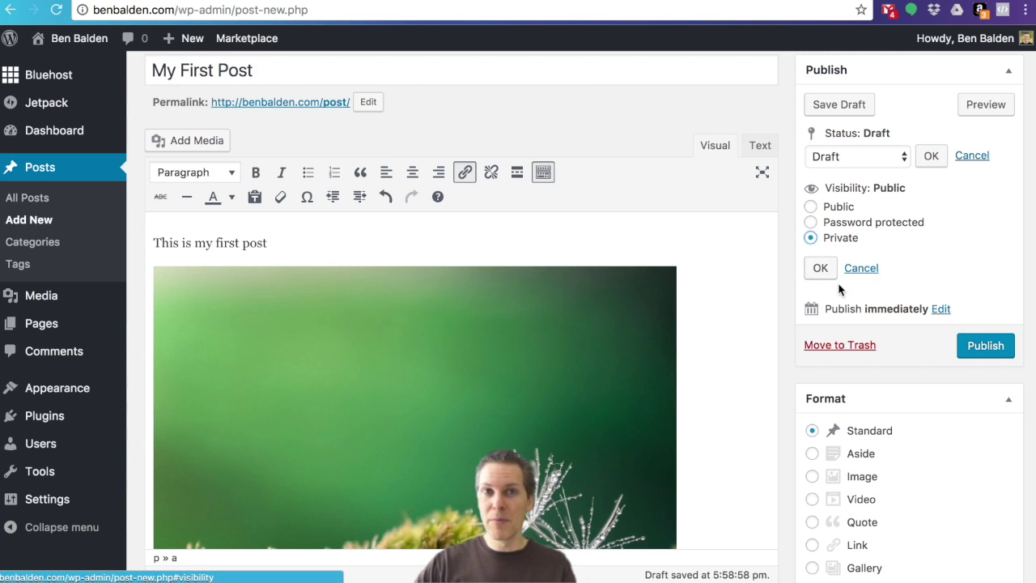
left_click(812, 207)
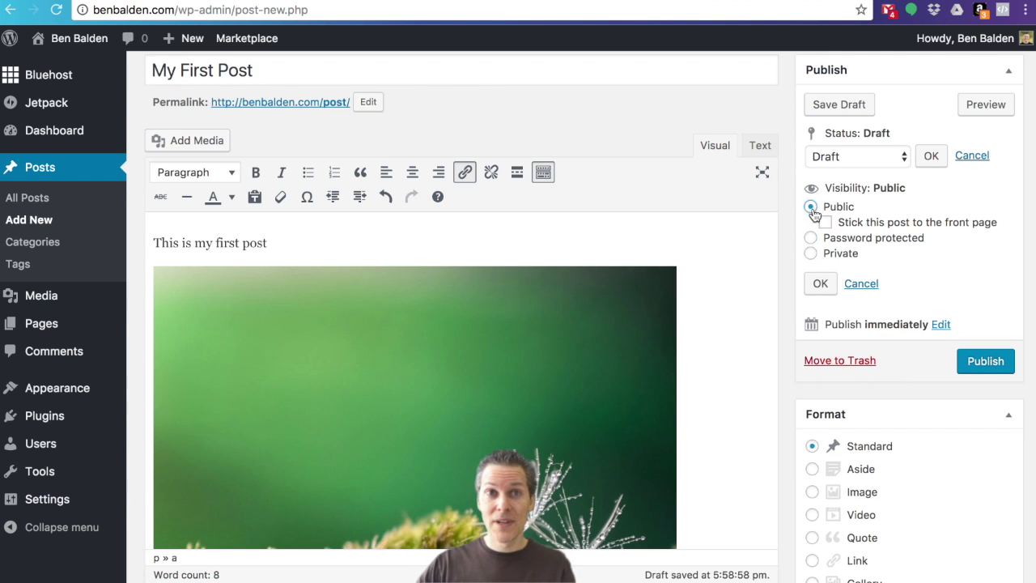
left_click(821, 285)
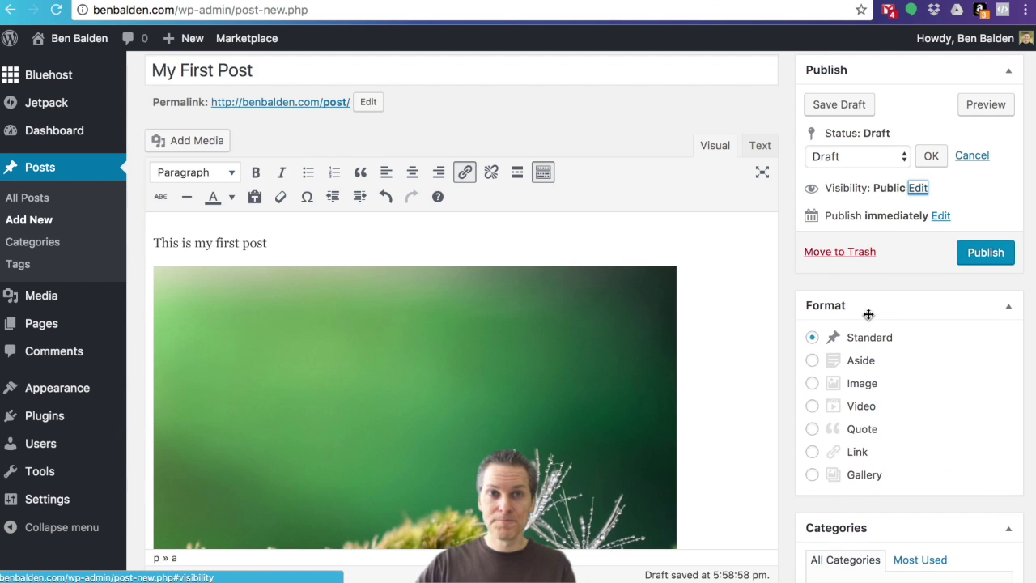
left_click(939, 215)
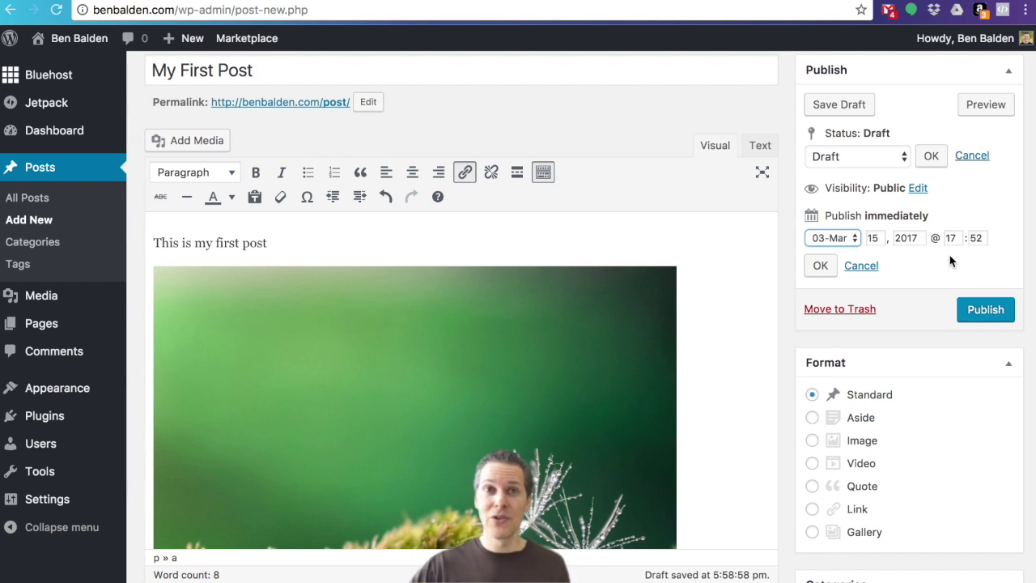
Try a publish date of 01-Jan 1800, then cancel to keep publishing immediately.
double_click(907, 238)
type("1800")
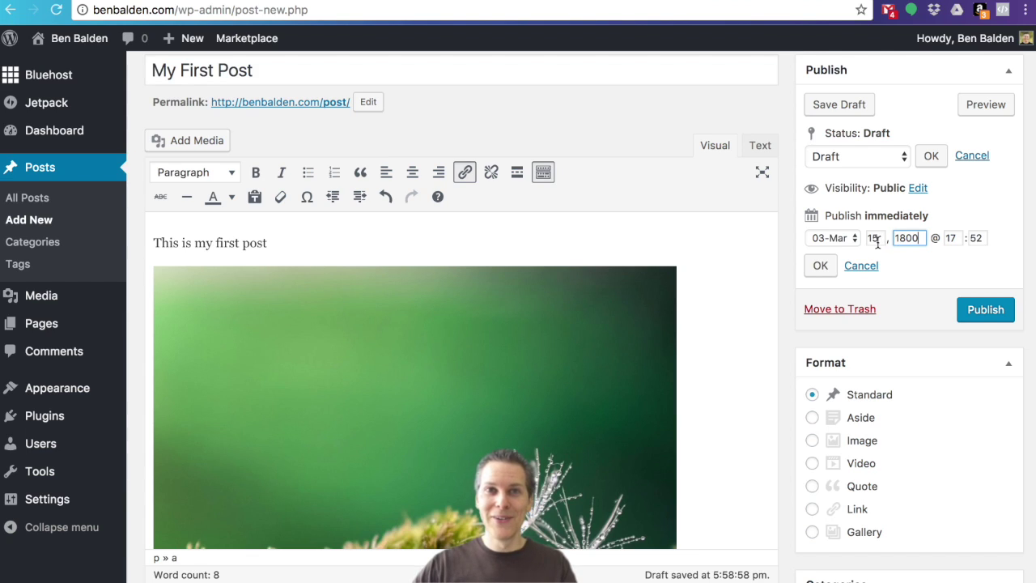
left_click(849, 241)
left_click(846, 211)
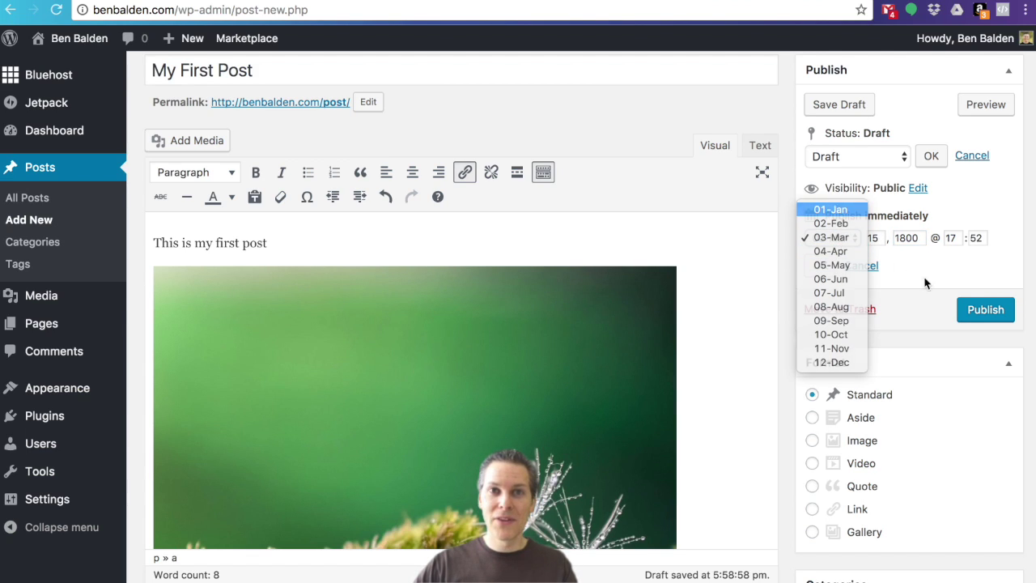
left_click(863, 268)
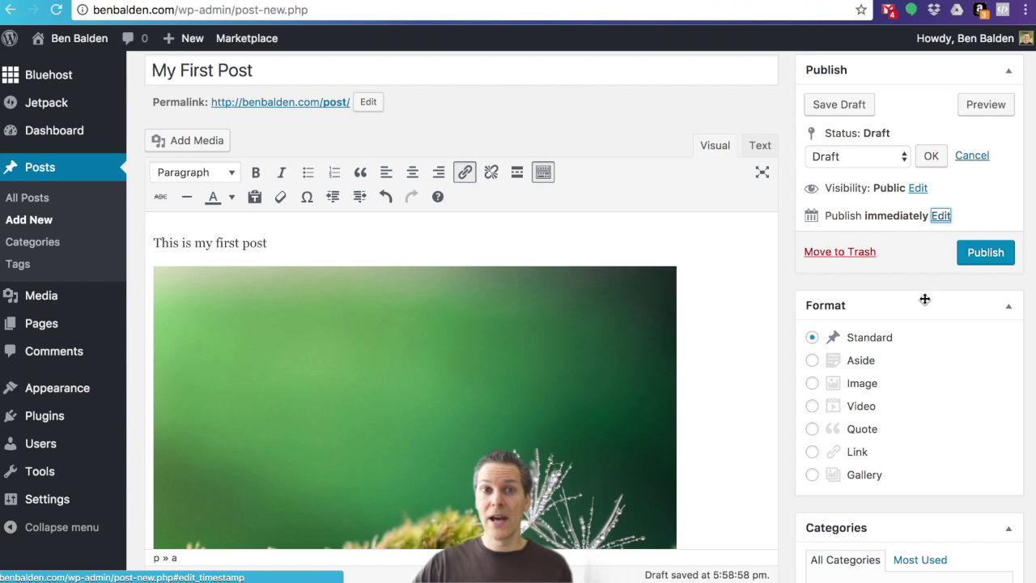
scroll(920, 304, "down", 2)
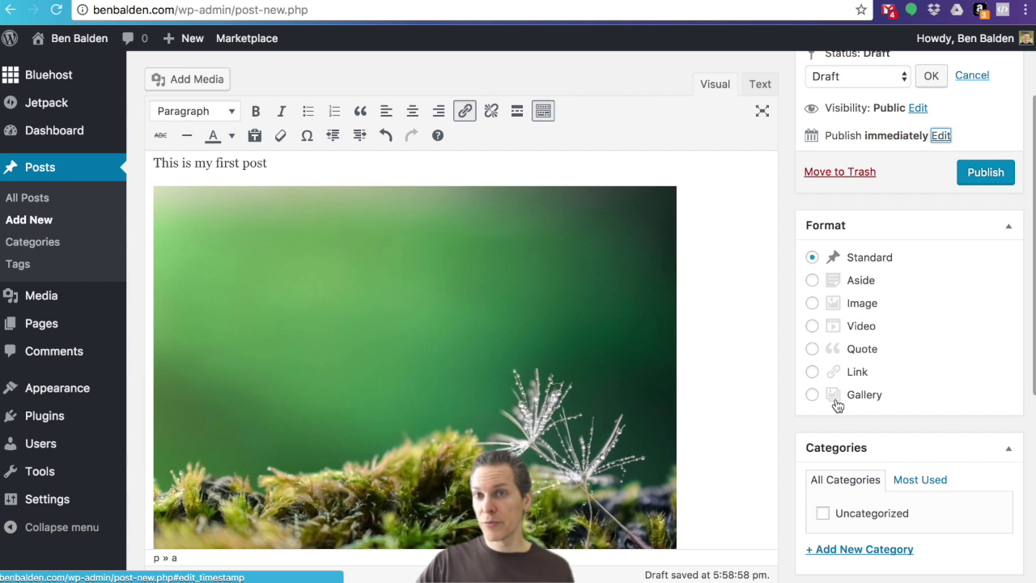
scroll(838, 405, "down", 5)
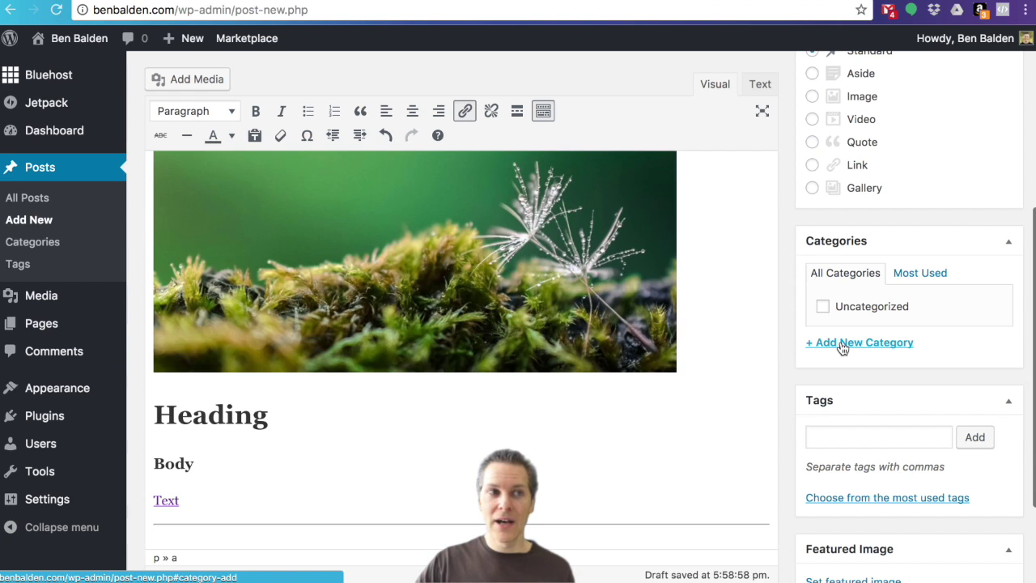
Create the category 'Life Hacks' in the Categories box so it is checked for the post.
left_click(843, 343)
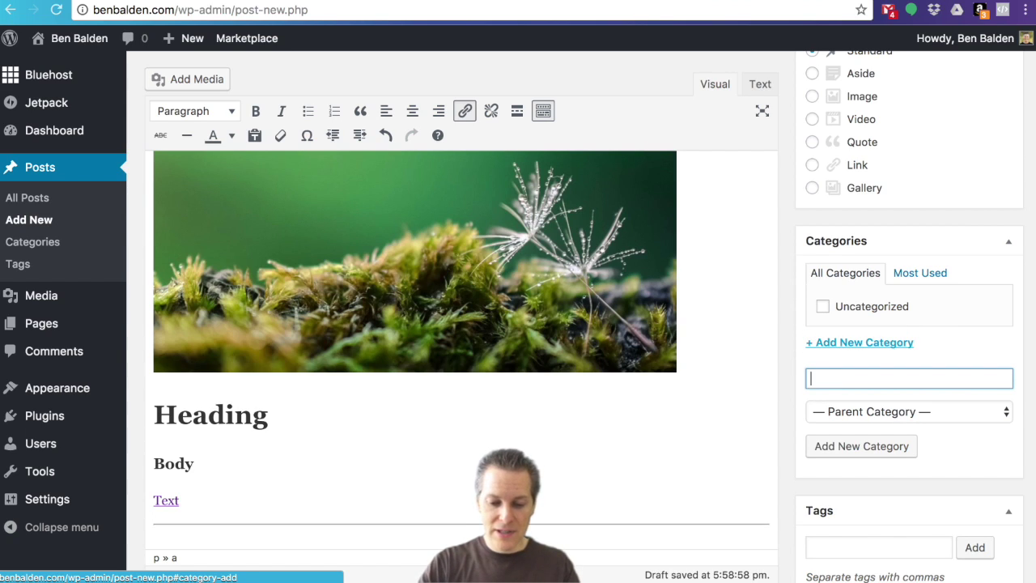
type("Life H")
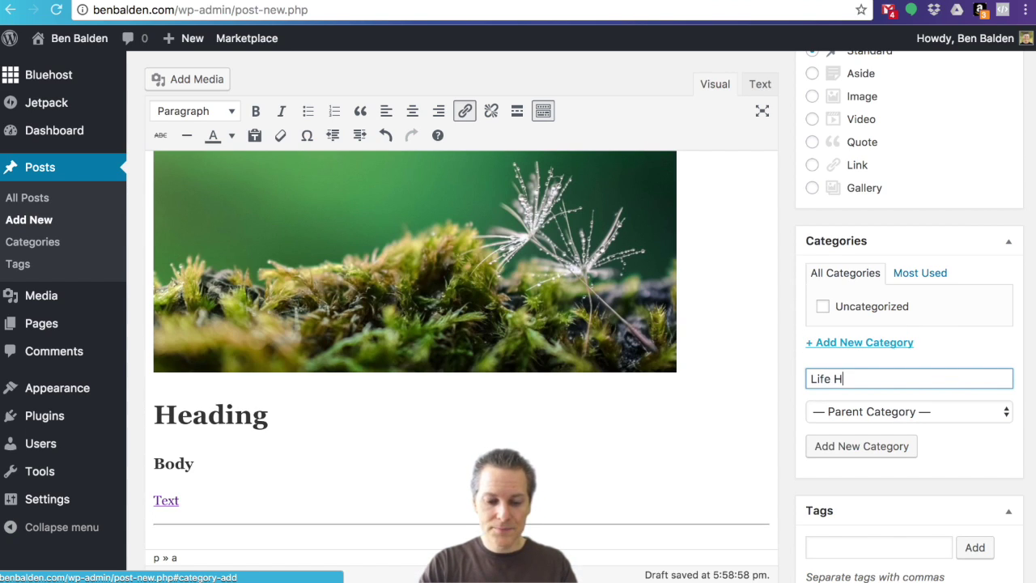
type("acks")
left_click(859, 446)
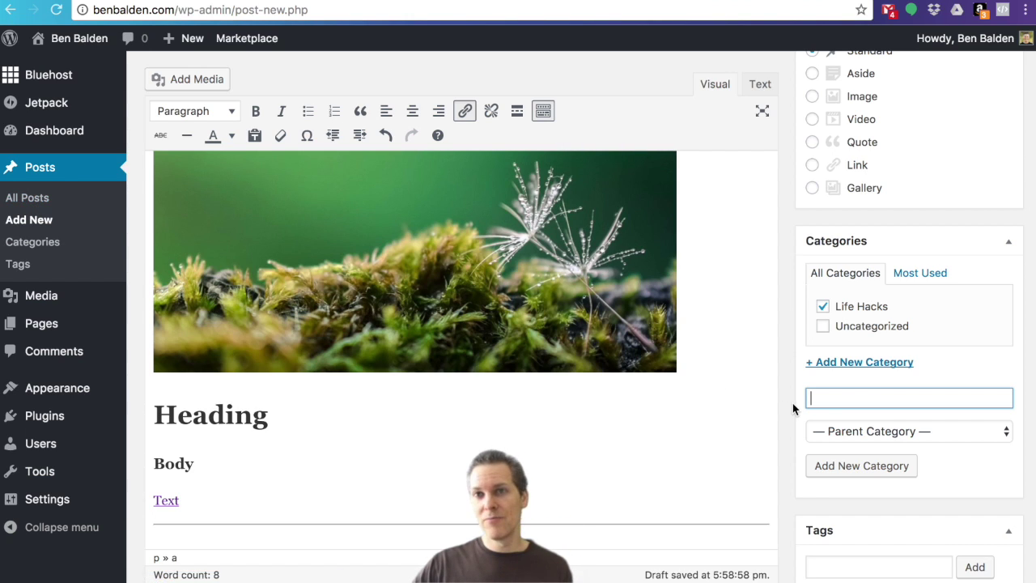
scroll(793, 403, "down", 1)
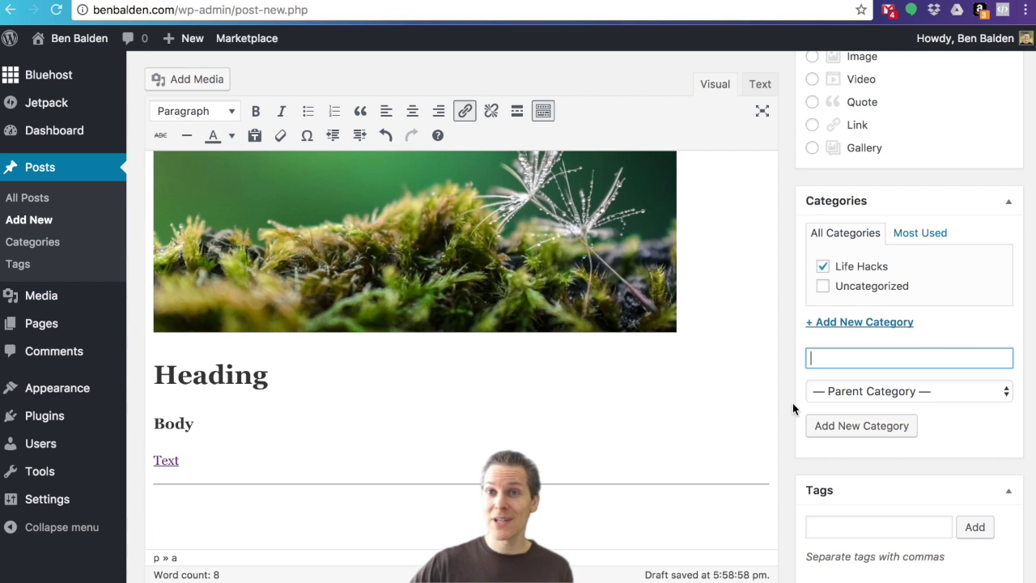
Enter 'Fun' in the Tags box and add it to the post.
scroll(870, 409, "down", 3)
left_click(853, 394)
type("Fun")
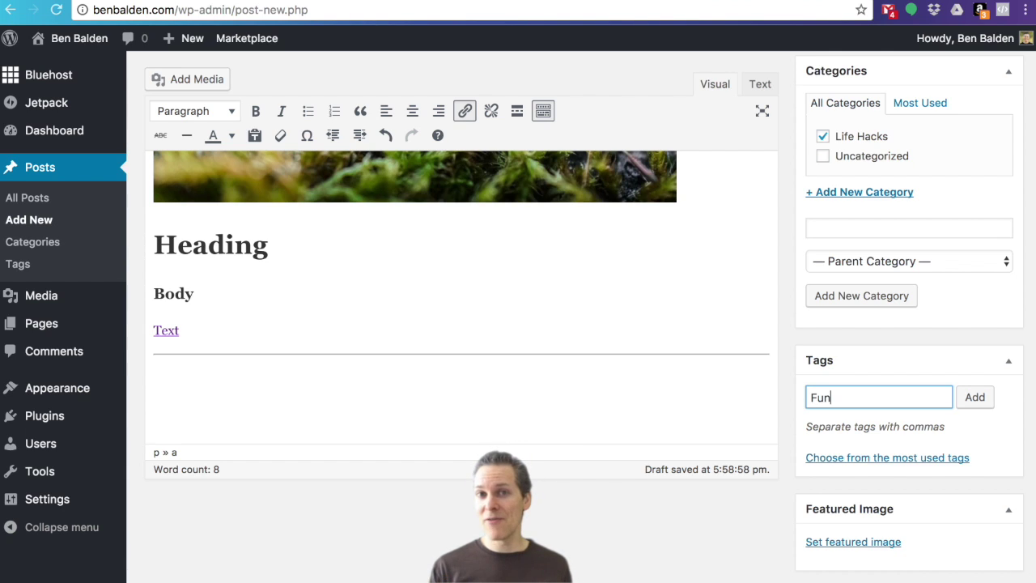
scroll(874, 384, "up", 1)
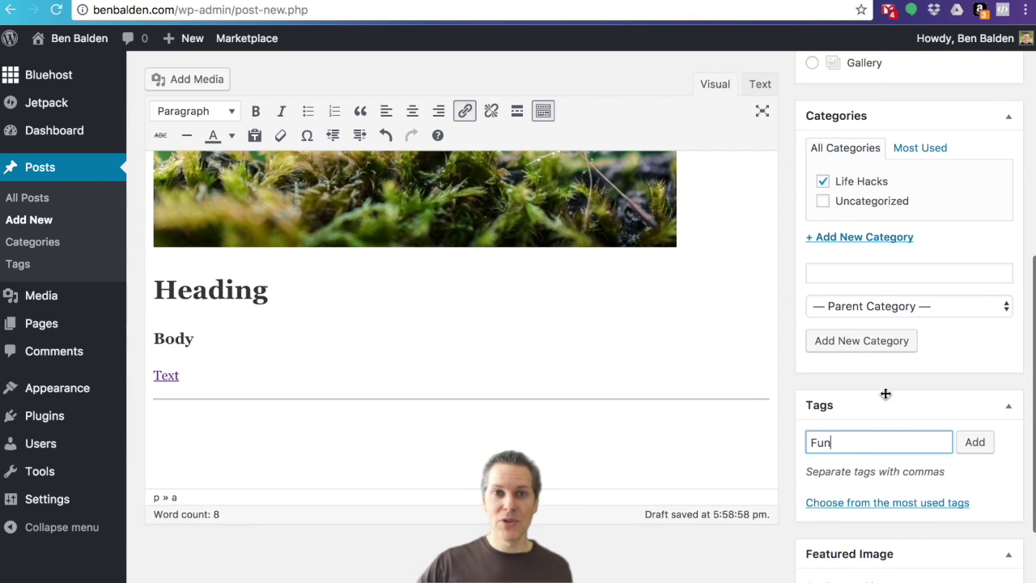
left_click(987, 445)
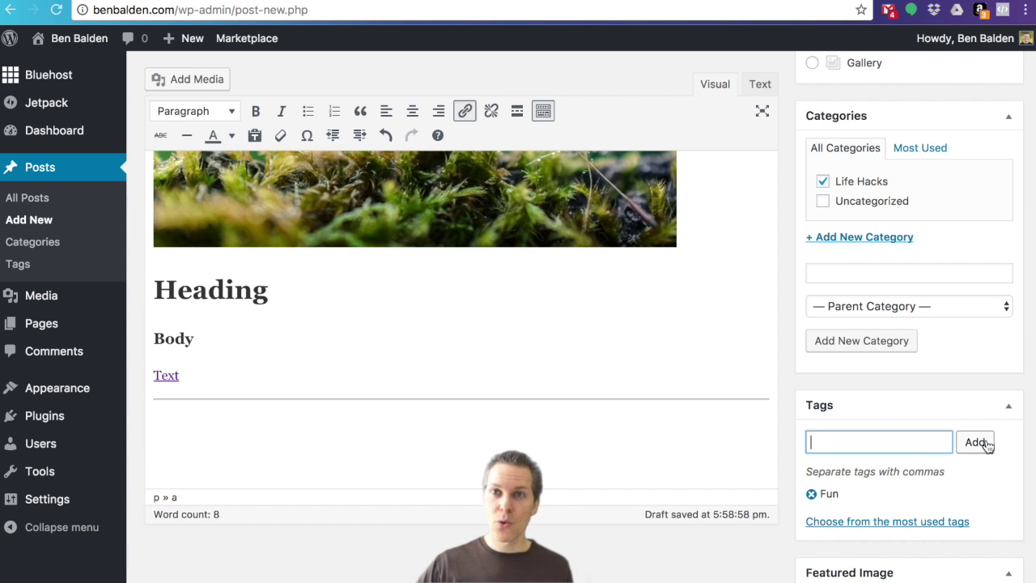
scroll(825, 409, "down", 2)
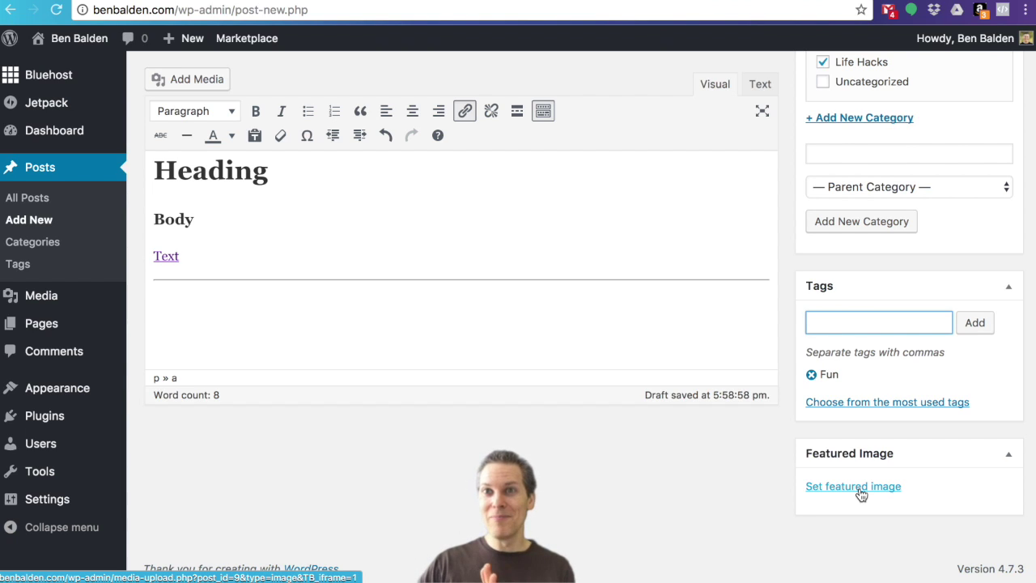
Pick the green dandelion photo from the Media Library as the featured image.
left_click(854, 487)
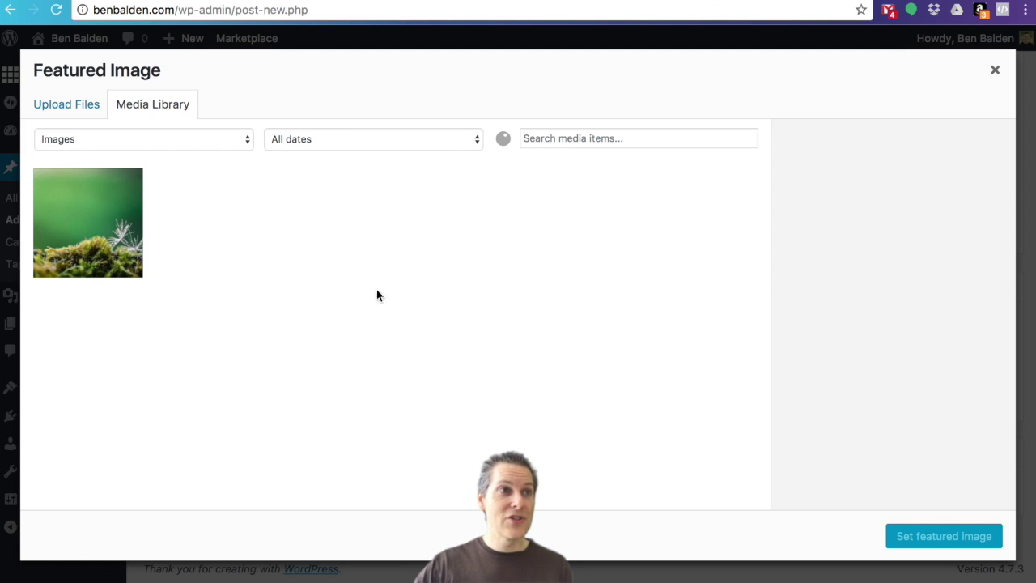
left_click(73, 224)
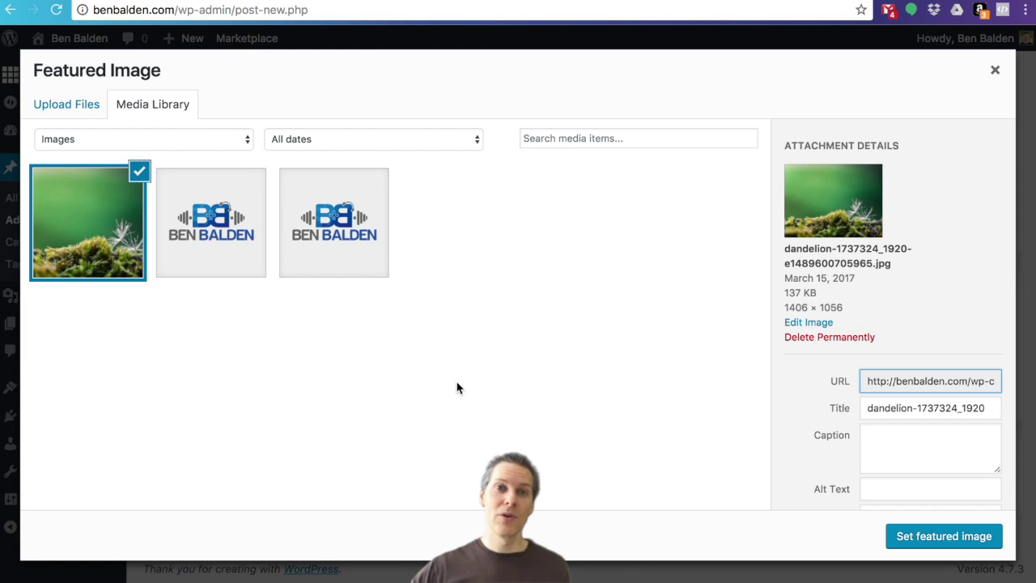
left_click(947, 547)
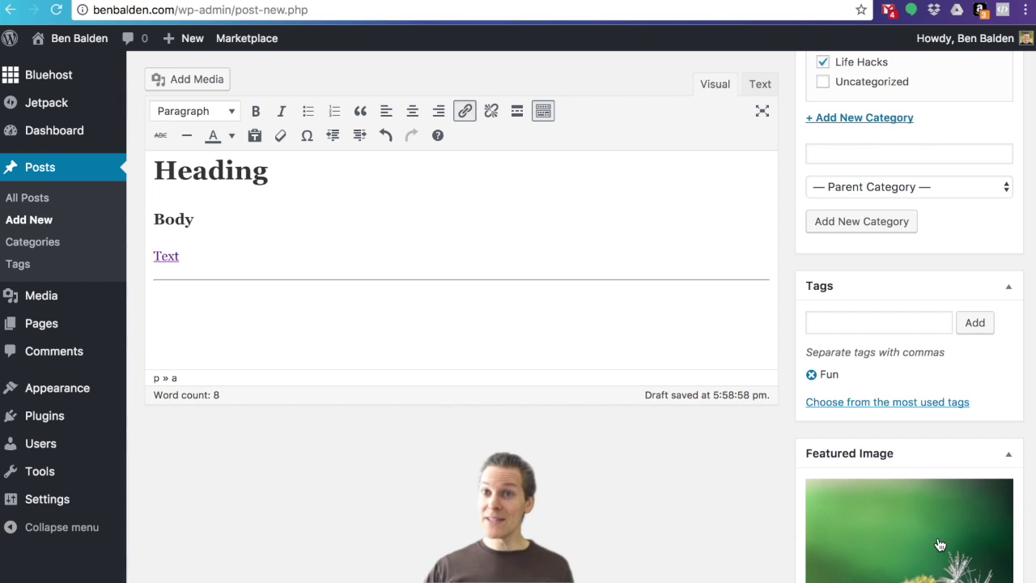
scroll(939, 544, "down", 3)
Preview the draft and scroll through it in the site's theme.
scroll(937, 543, "up", 10)
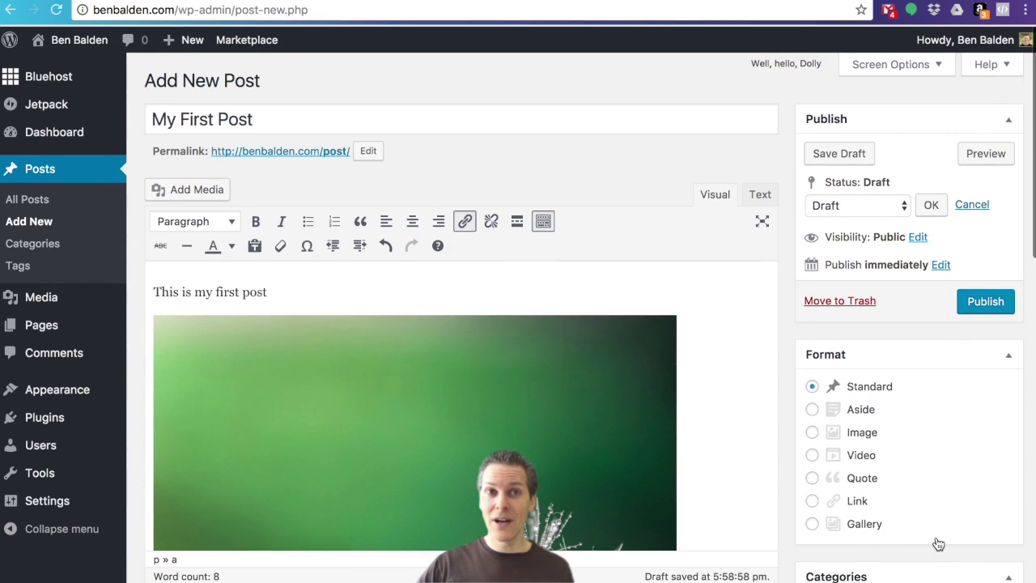
left_click(982, 154)
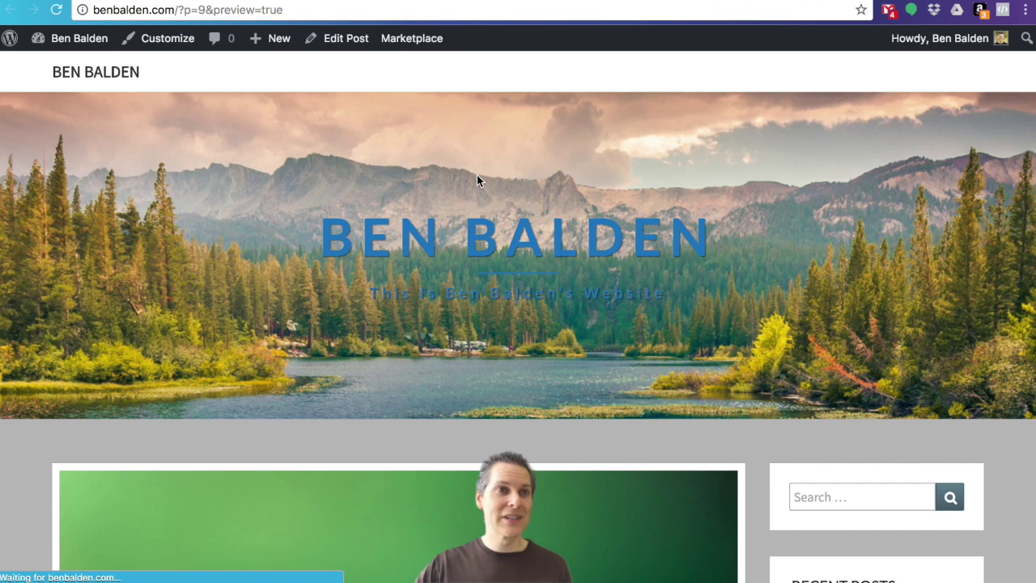
scroll(559, 273, "down", 3)
scroll(559, 269, "down", 5)
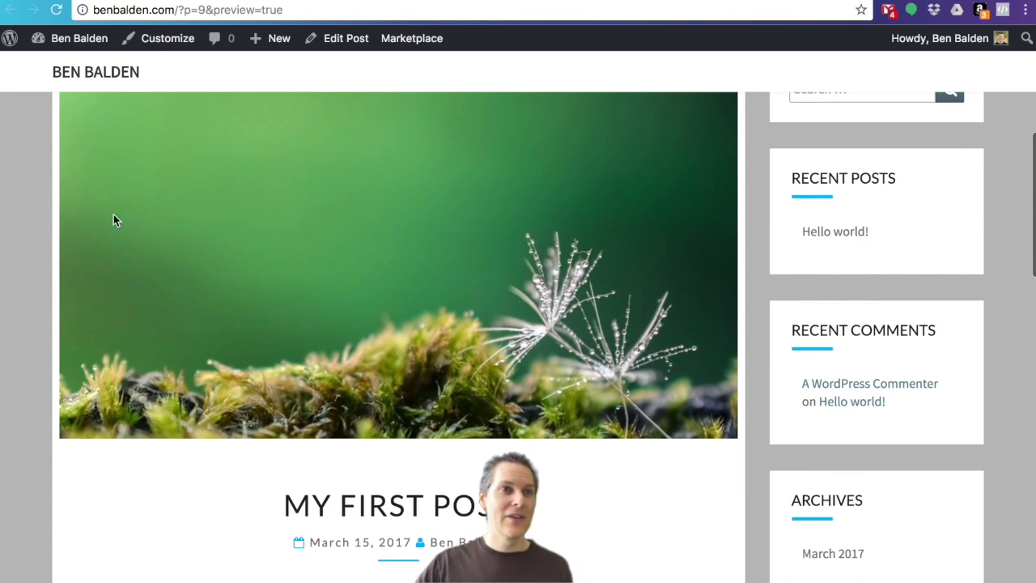
scroll(394, 354, "up", 3)
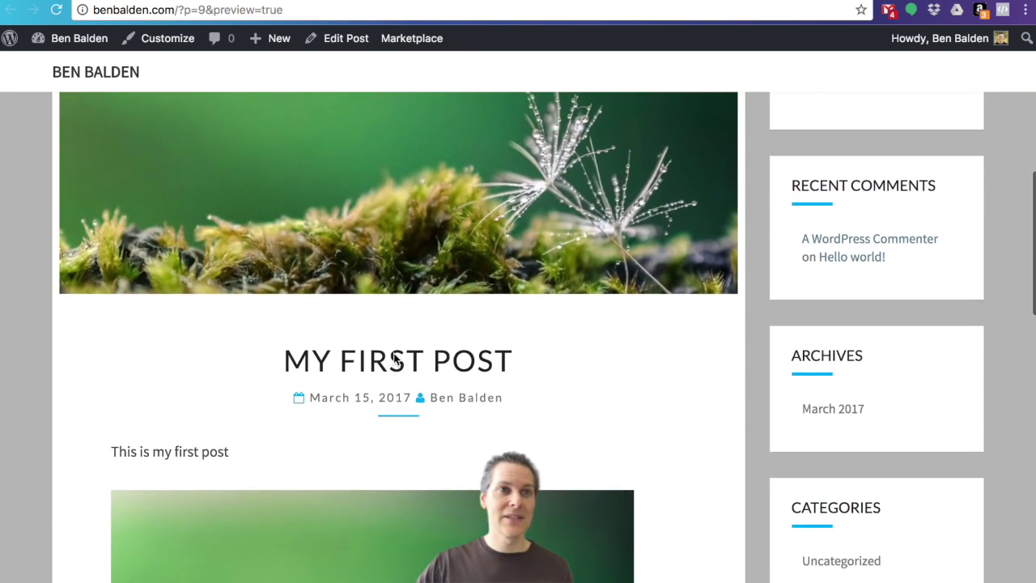
scroll(437, 319, "down", 4)
scroll(447, 345, "down", 2)
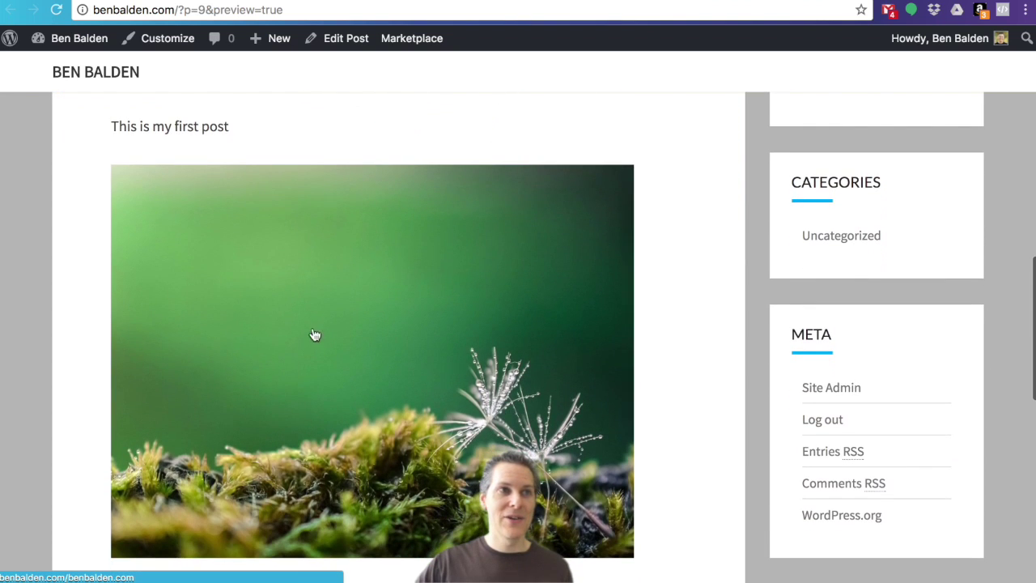
scroll(404, 431, "down", 4)
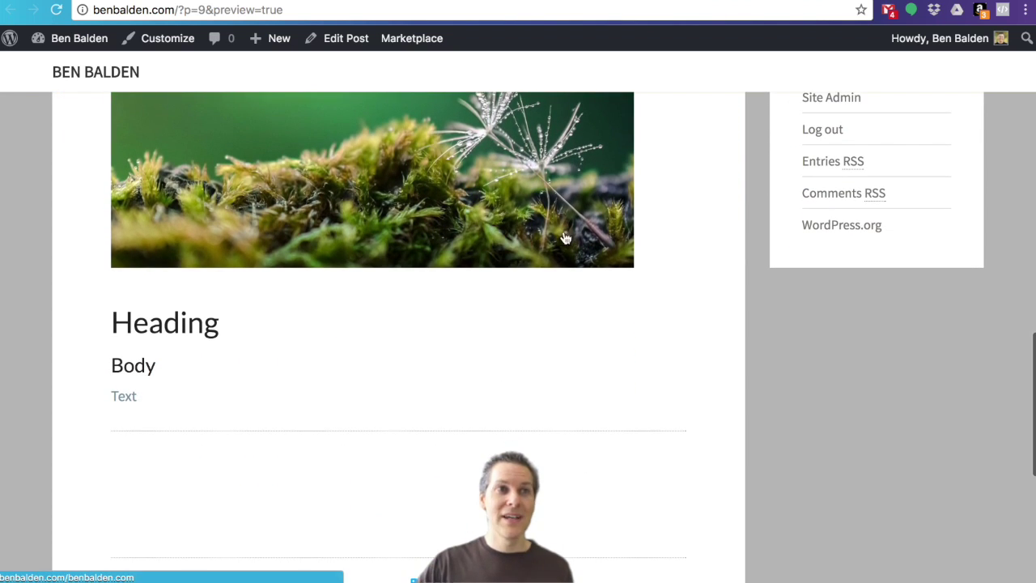
scroll(447, 268, "down", 2)
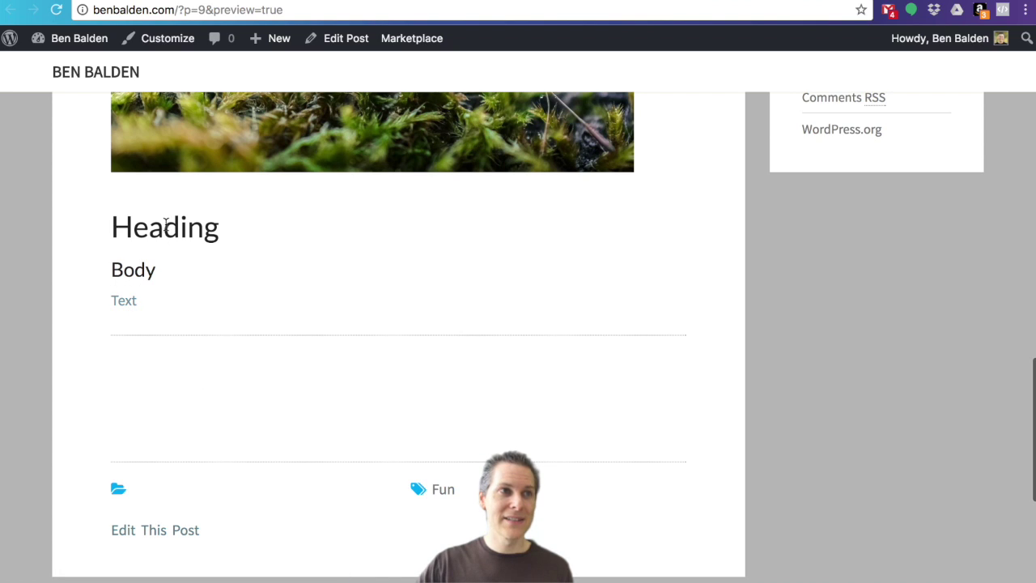
Follow the Text link in the post, then return to the preview.
left_click(128, 304)
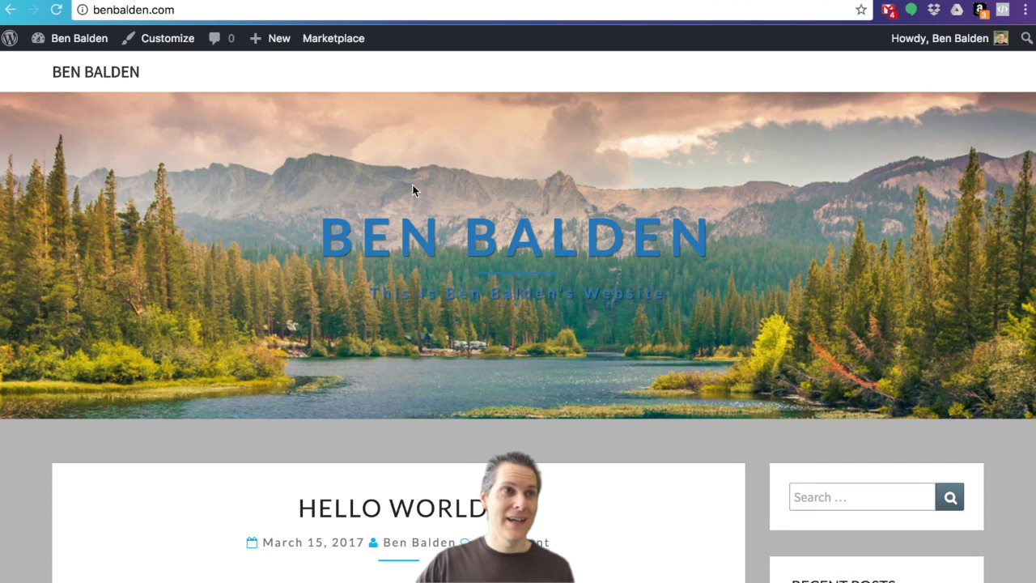
scroll(310, 196, "down", 3)
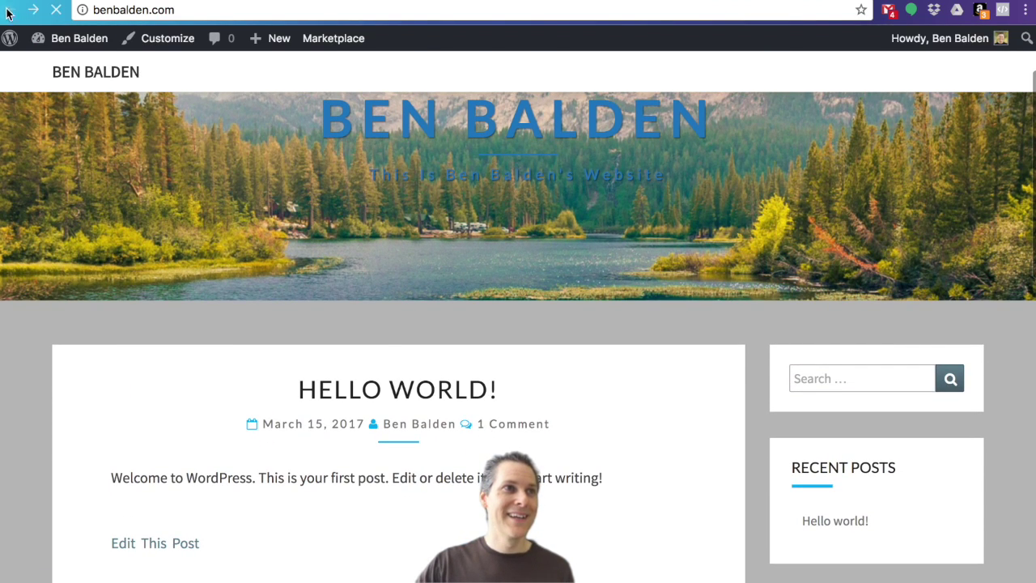
left_click(10, 10)
scroll(516, 264, "down", 5)
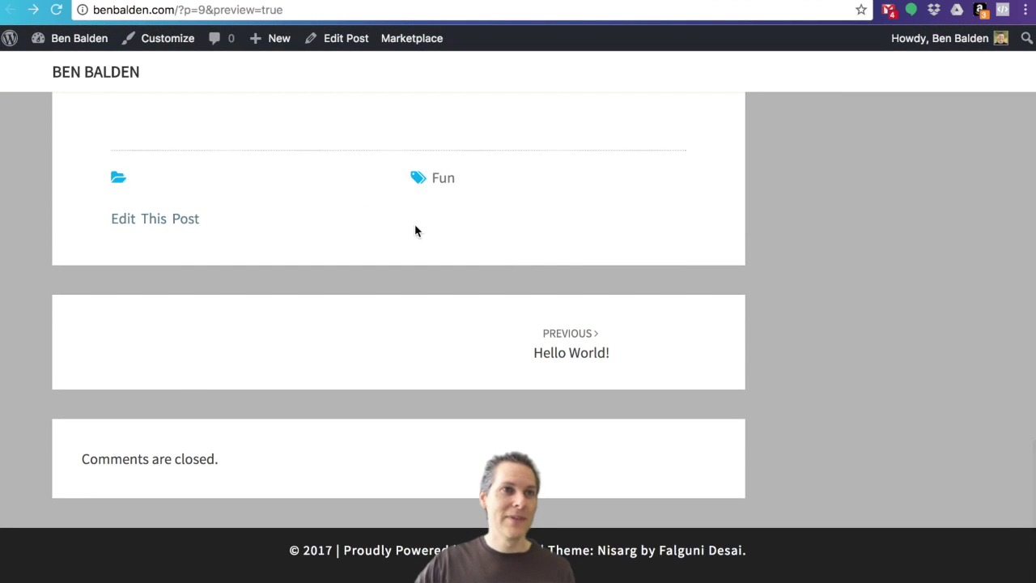
scroll(609, 314, "up", 3)
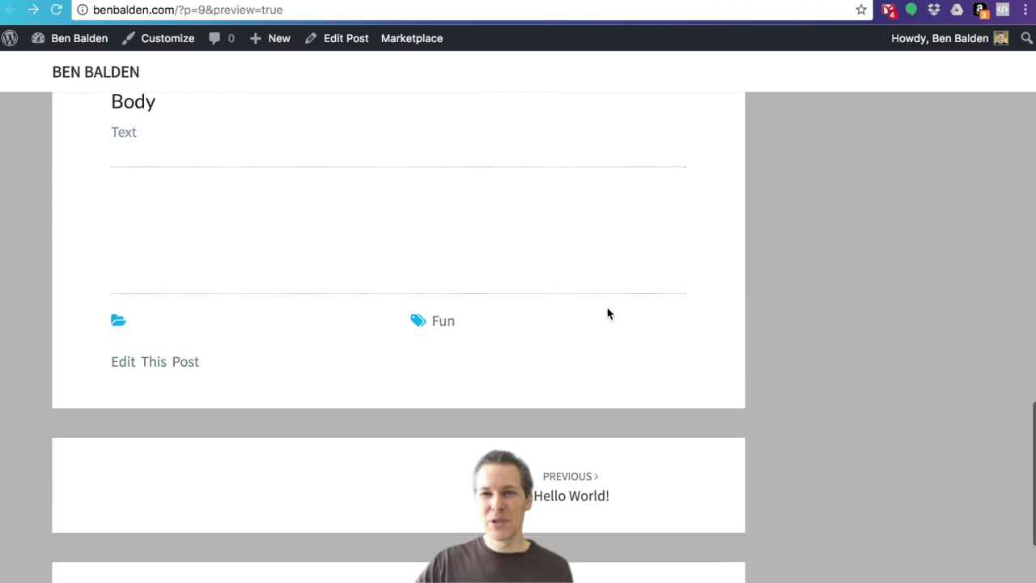
scroll(607, 310, "up", 15)
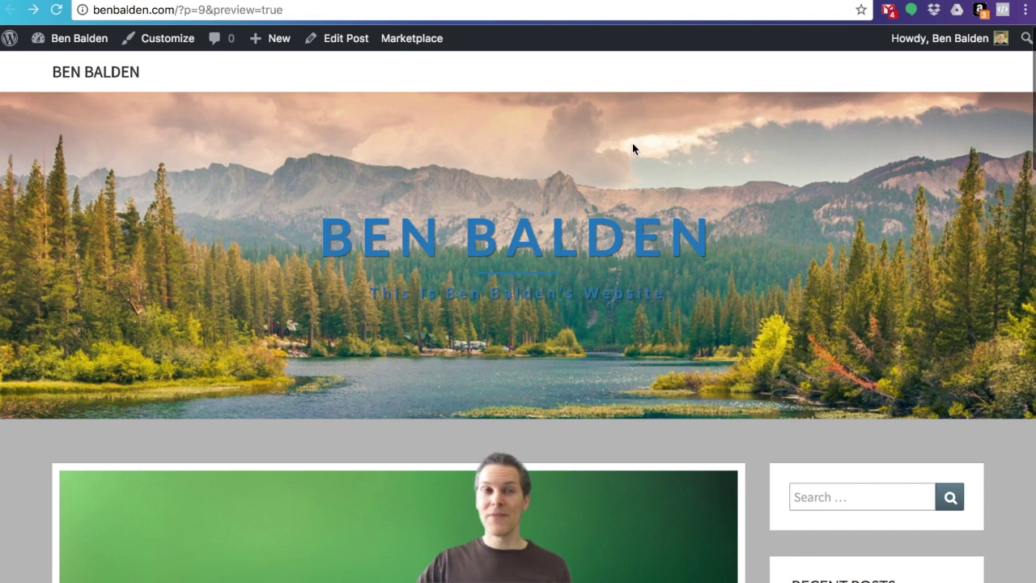
Publish the post from the editor, then reload the site tab to see it live.
key("super+w")
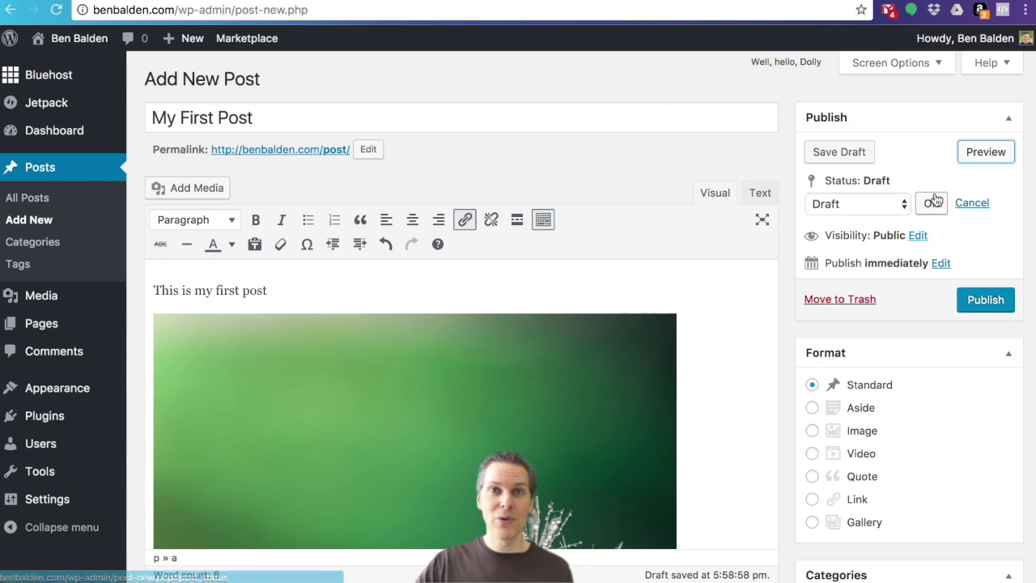
scroll(921, 303, "down", 5)
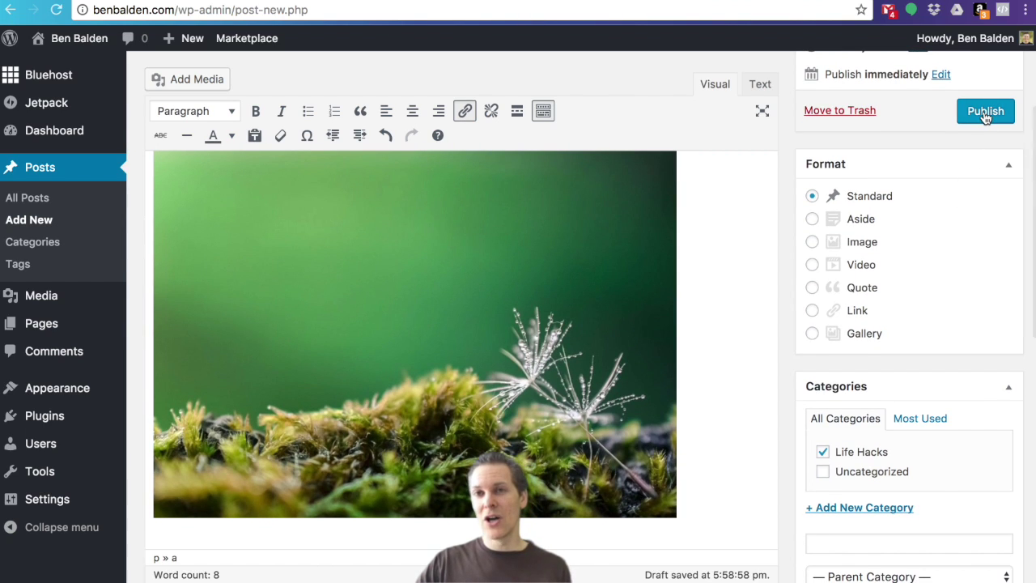
left_click(985, 114)
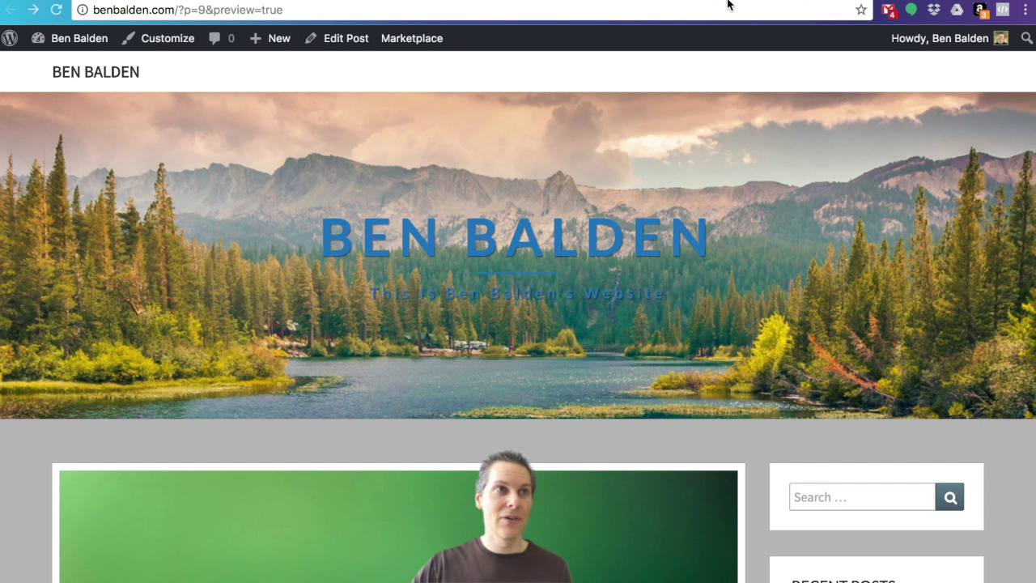
left_click(746, 2)
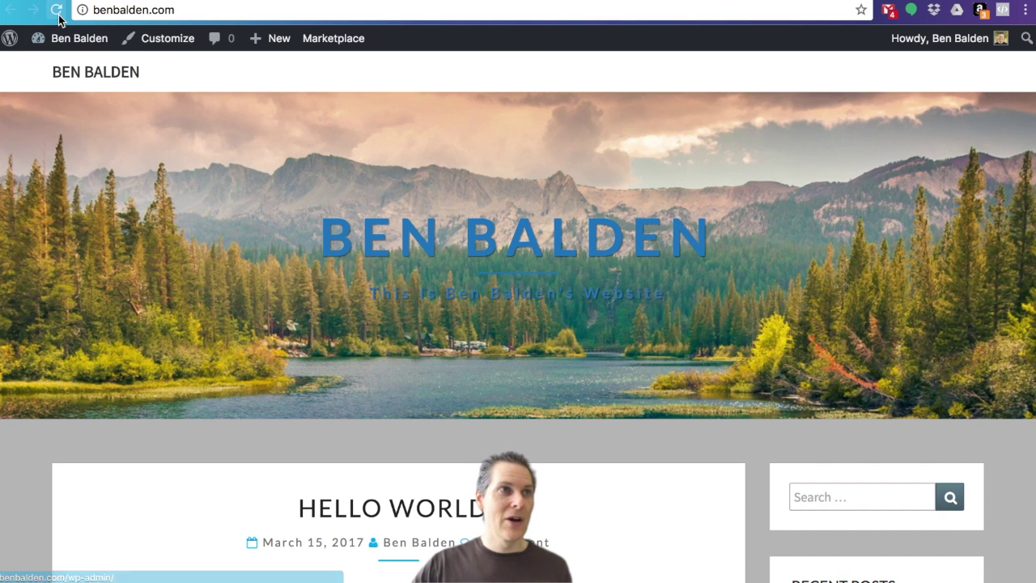
left_click(58, 15)
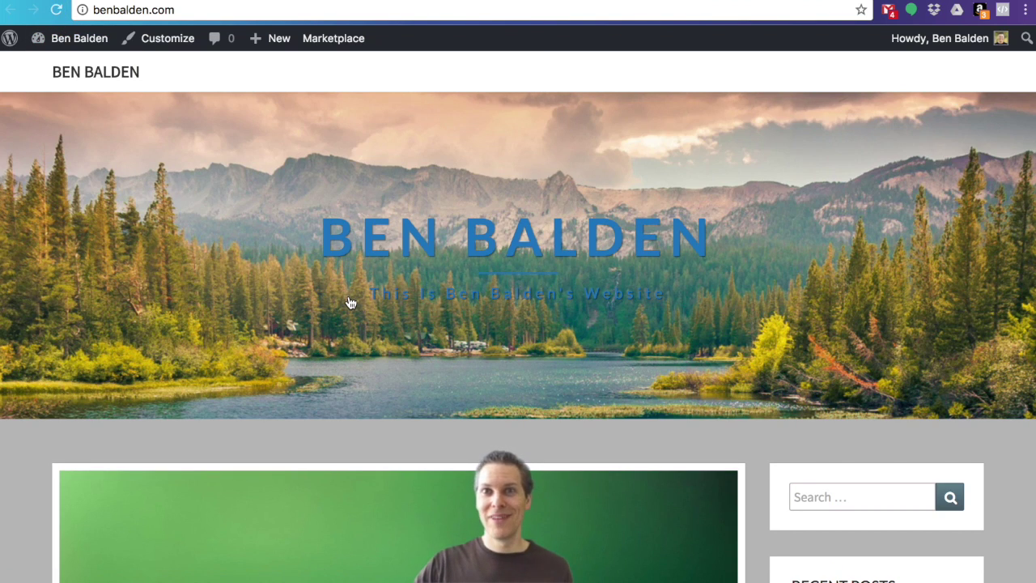
Scroll the home page down to My First Post and open it via Edit This Post.
scroll(351, 302, "down", 10)
scroll(351, 303, "down", 3)
scroll(351, 303, "up", 6)
scroll(351, 302, "down", 4)
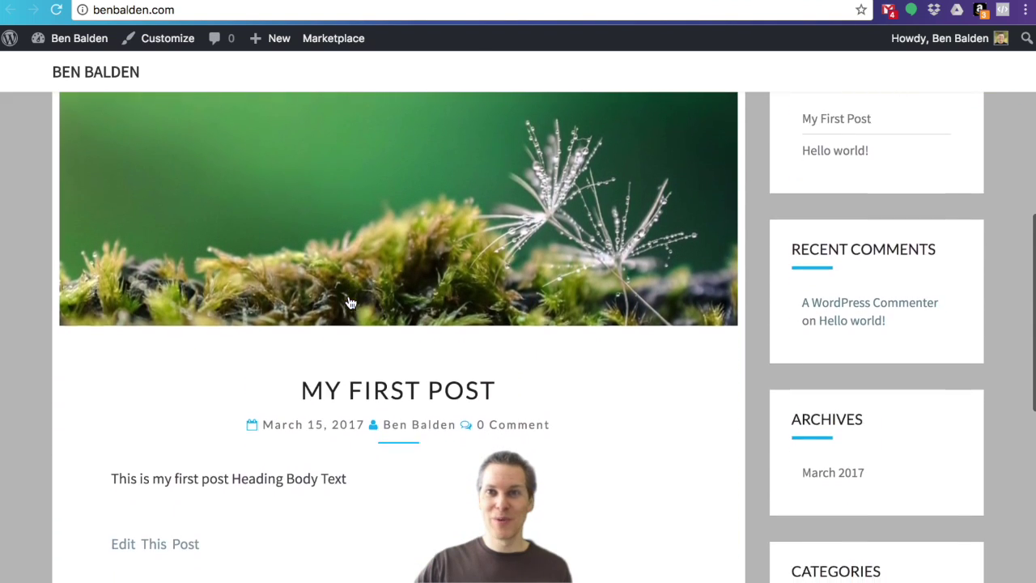
scroll(351, 302, "down", 4)
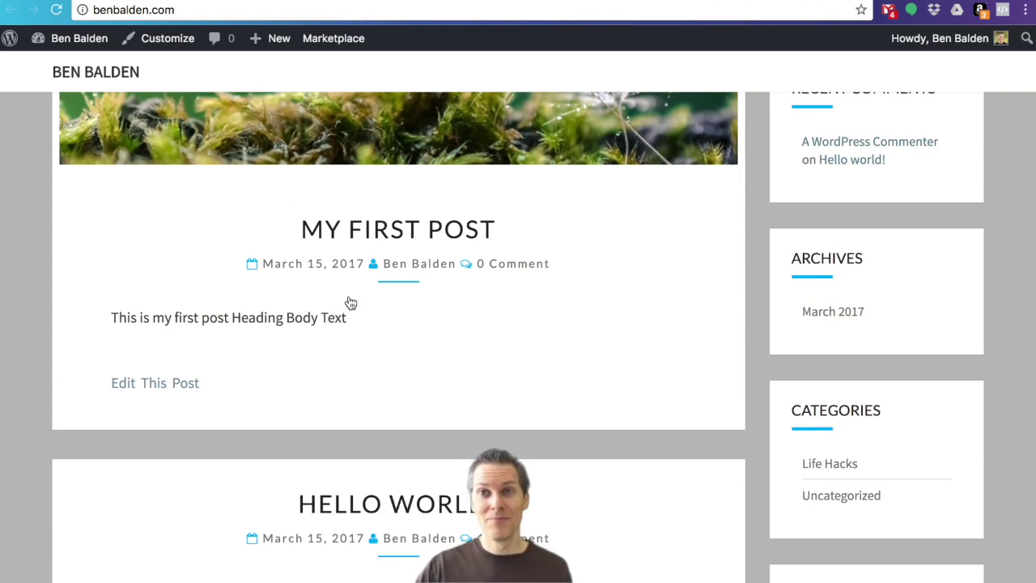
left_click(154, 383)
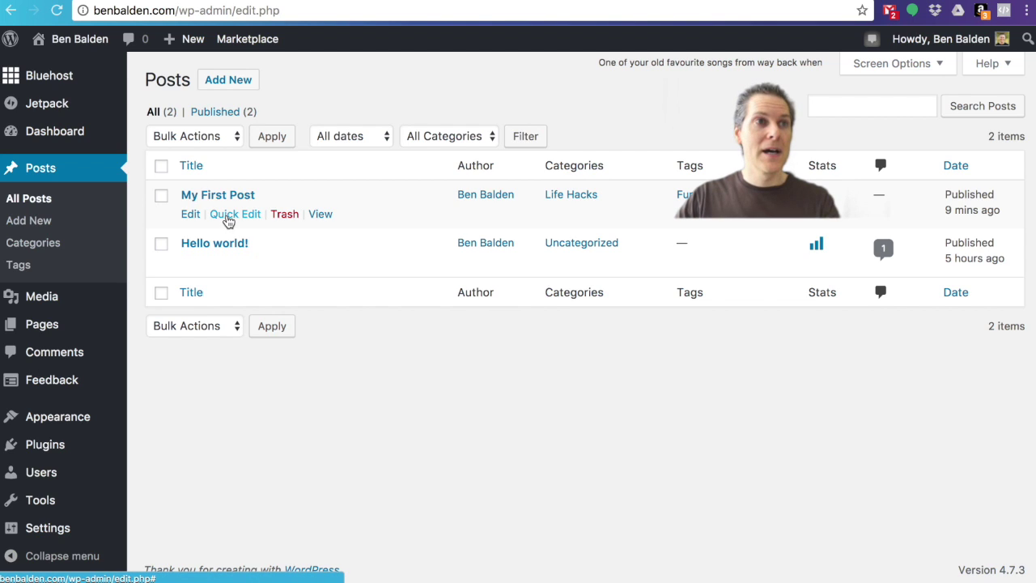
In Quick Edit for 'My First Post', try Draft, restore Published status, and tick Make this post sticky.
left_click(228, 219)
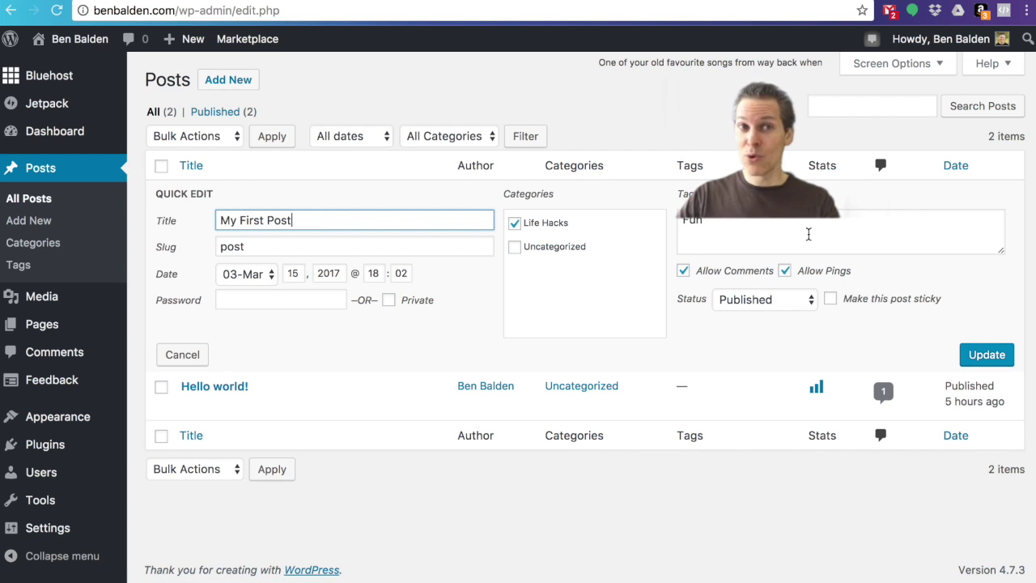
left_click(797, 302)
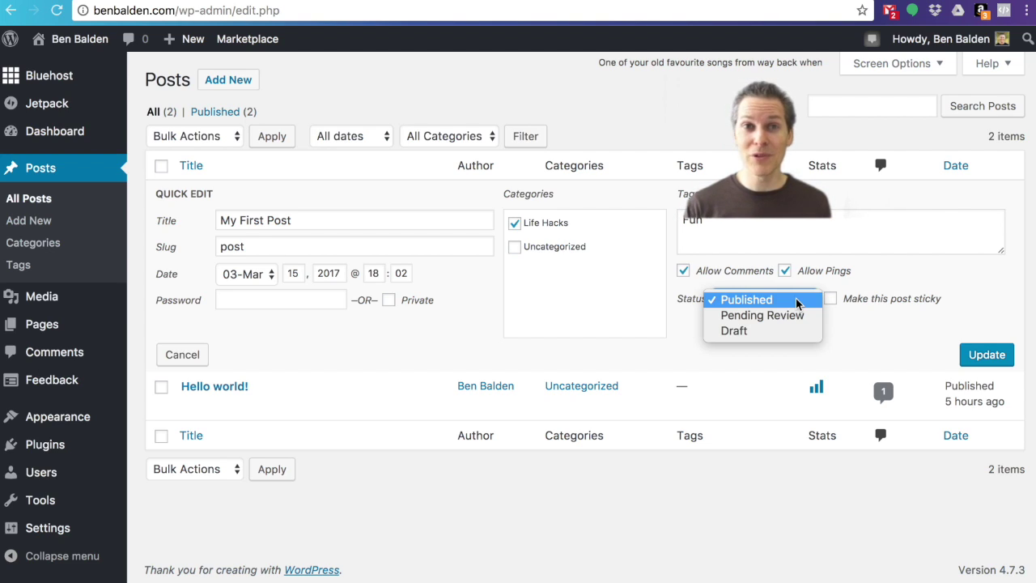
left_click(721, 330)
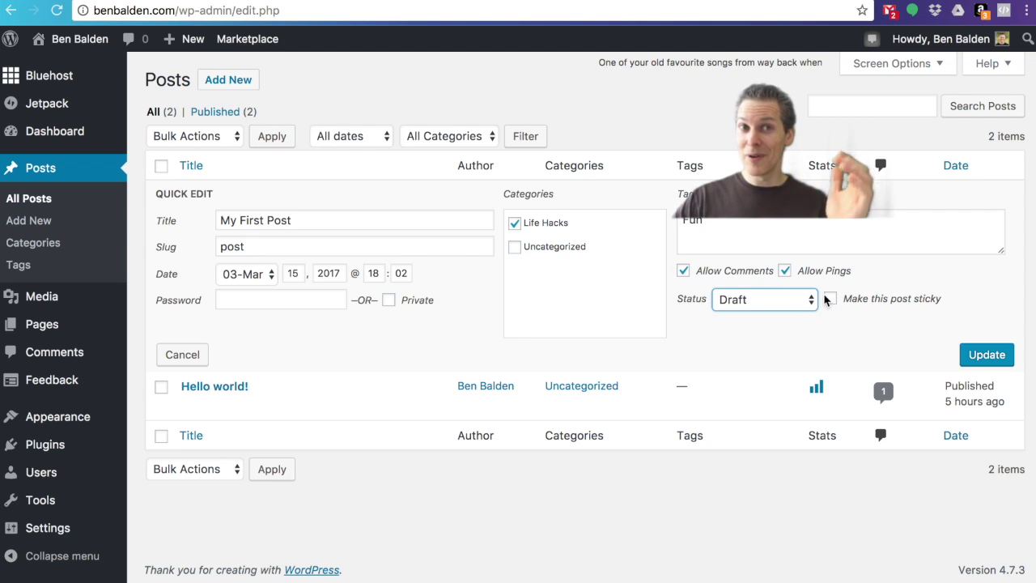
left_click(806, 300)
left_click(787, 273)
left_click(832, 299)
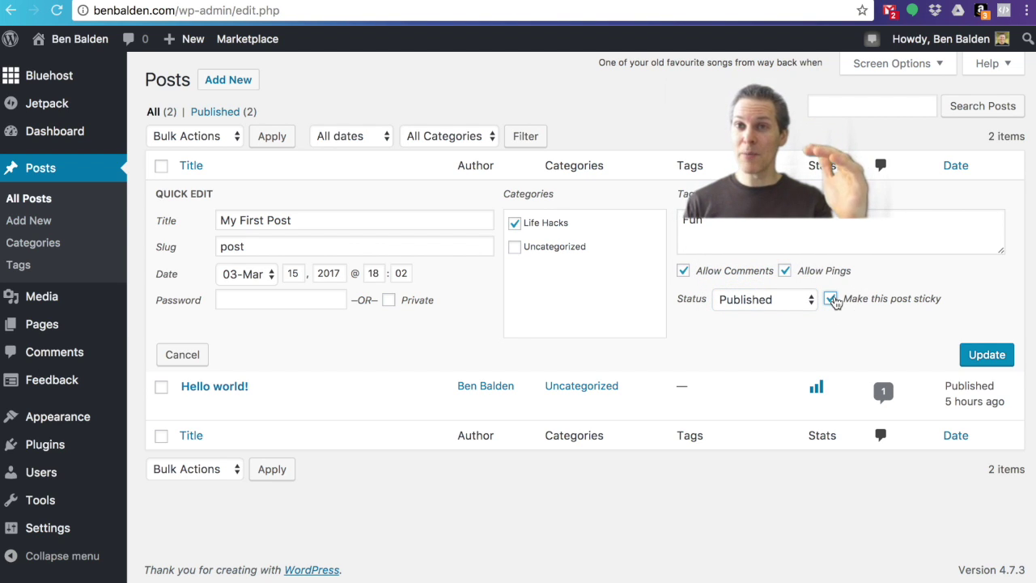